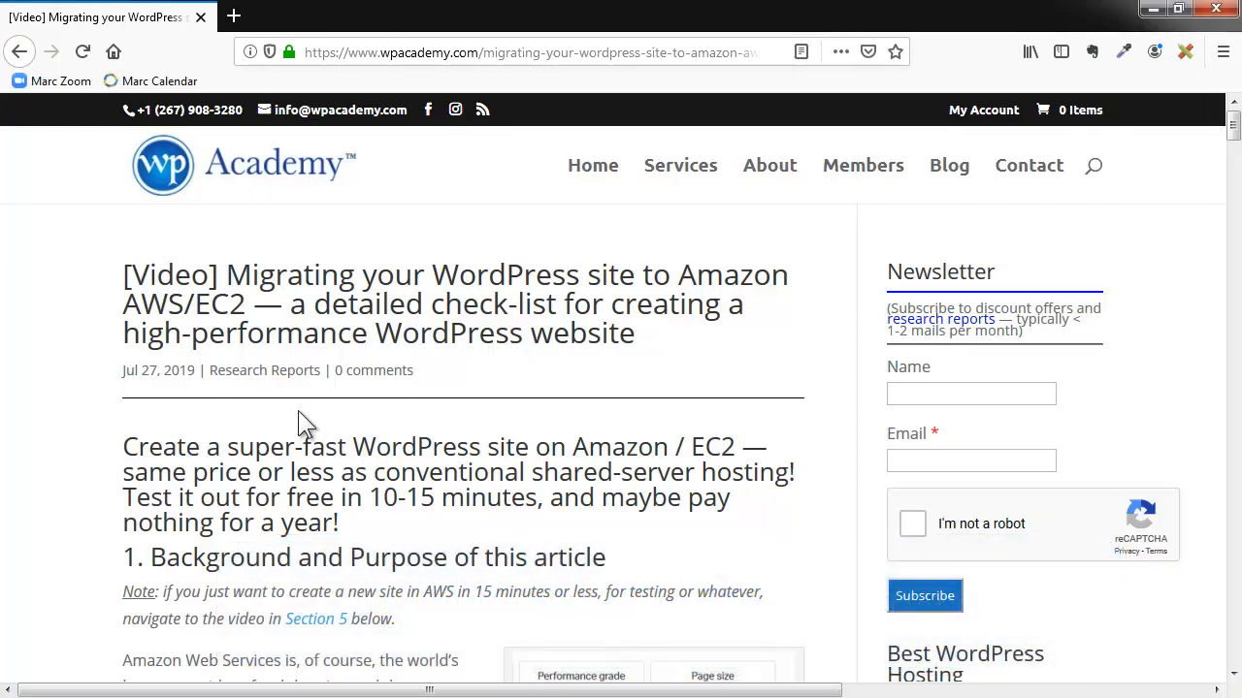
{"action": "scroll", "coordinate": [299, 410], "scroll_direction": "down", "scroll_amount": 3}
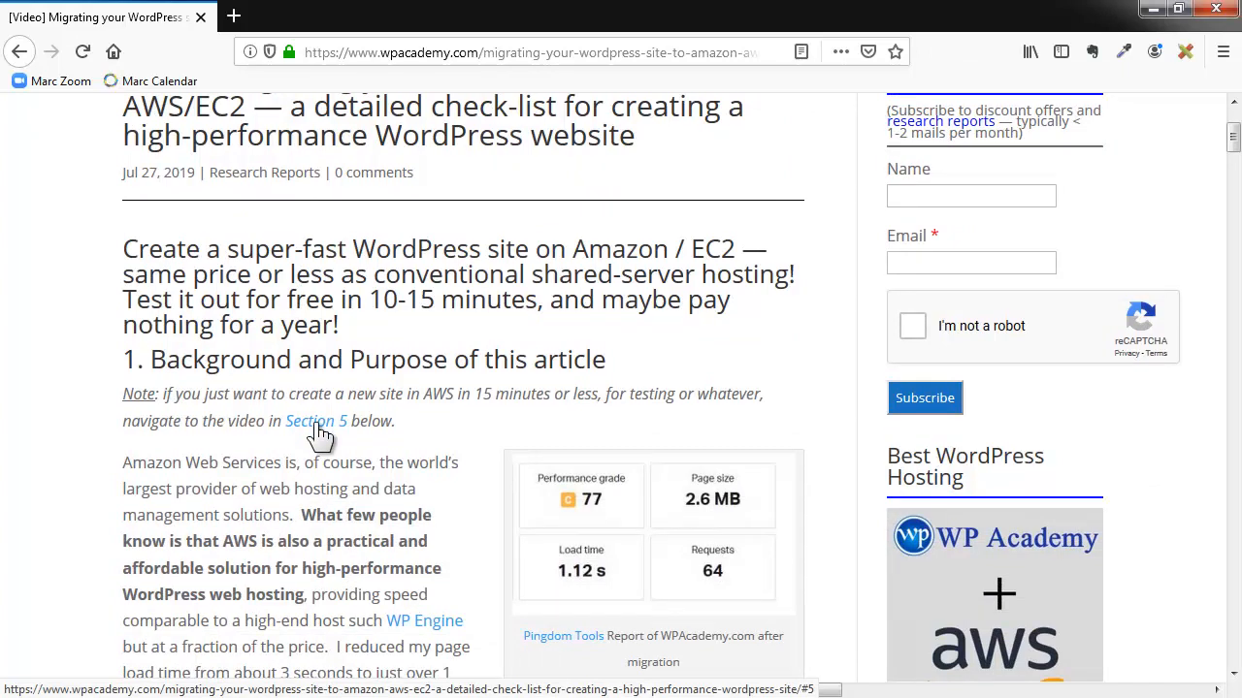
{"action": "scroll", "coordinate": [320, 435], "scroll_direction": "down", "scroll_amount": 2}
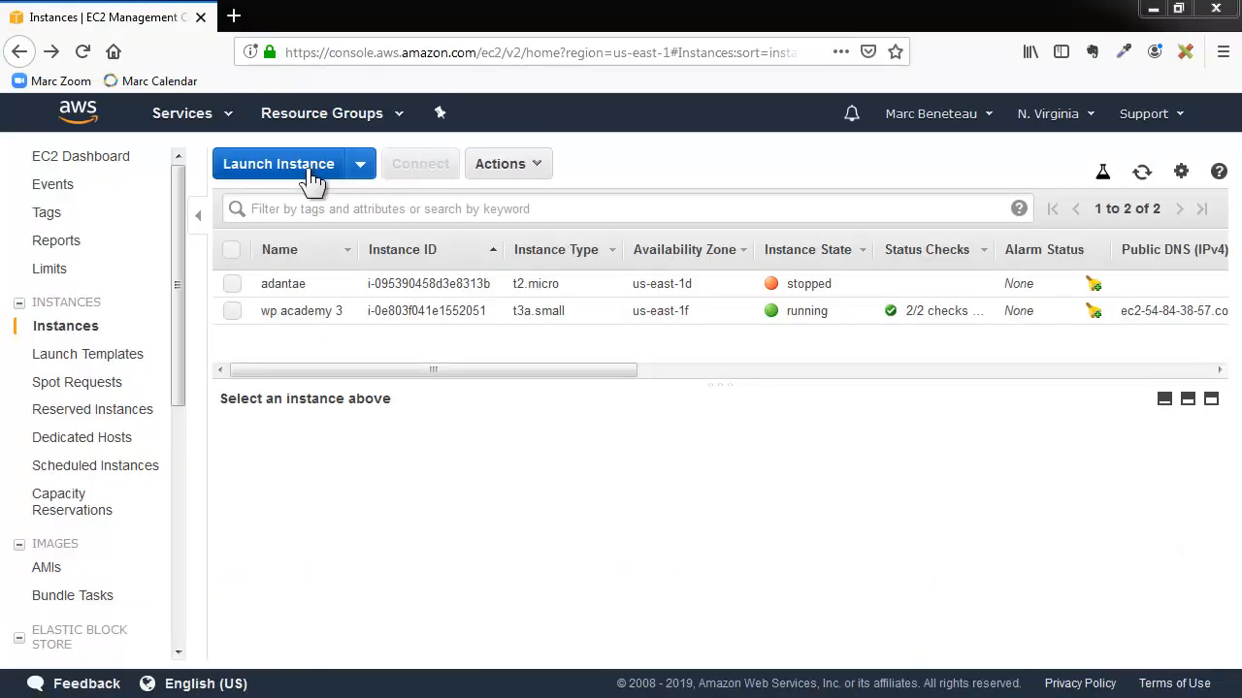
- Begin launching a new EC2 instance and search the AWS Marketplace images for "bitnami wordpress nginx"
{"action": "left_click", "coordinate": [305, 168]}
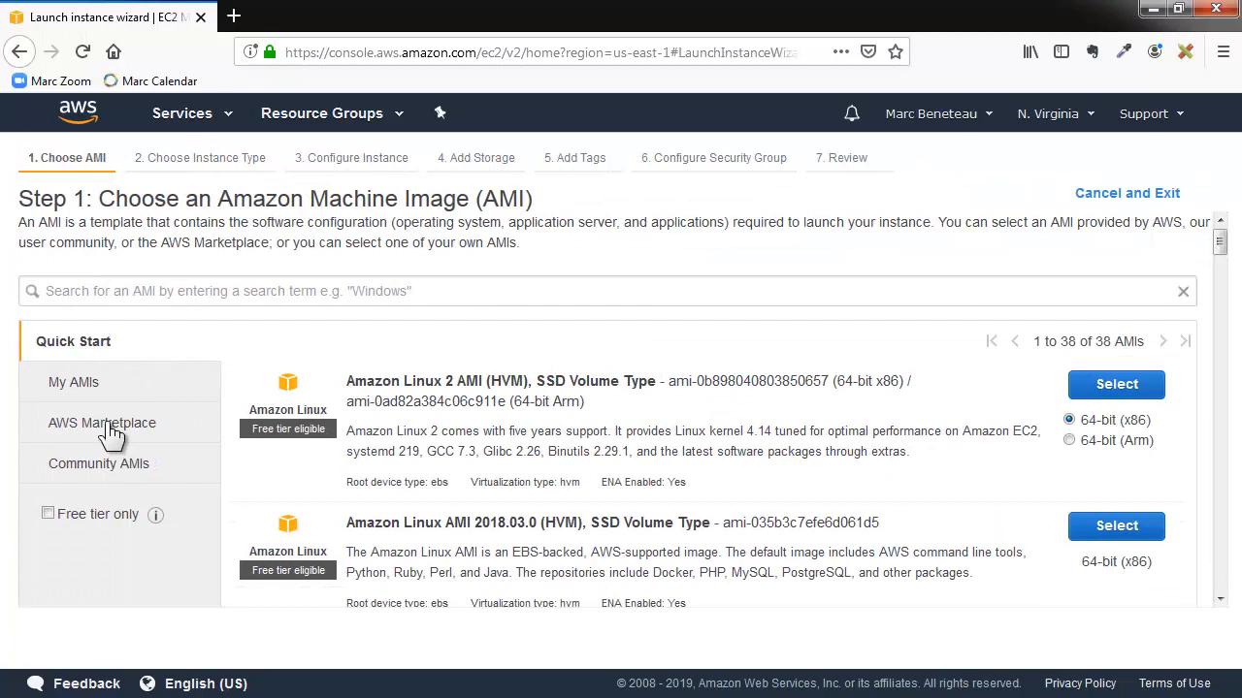
{"action": "left_click", "coordinate": [110, 433]}
{"action": "left_click", "coordinate": [99, 292]}
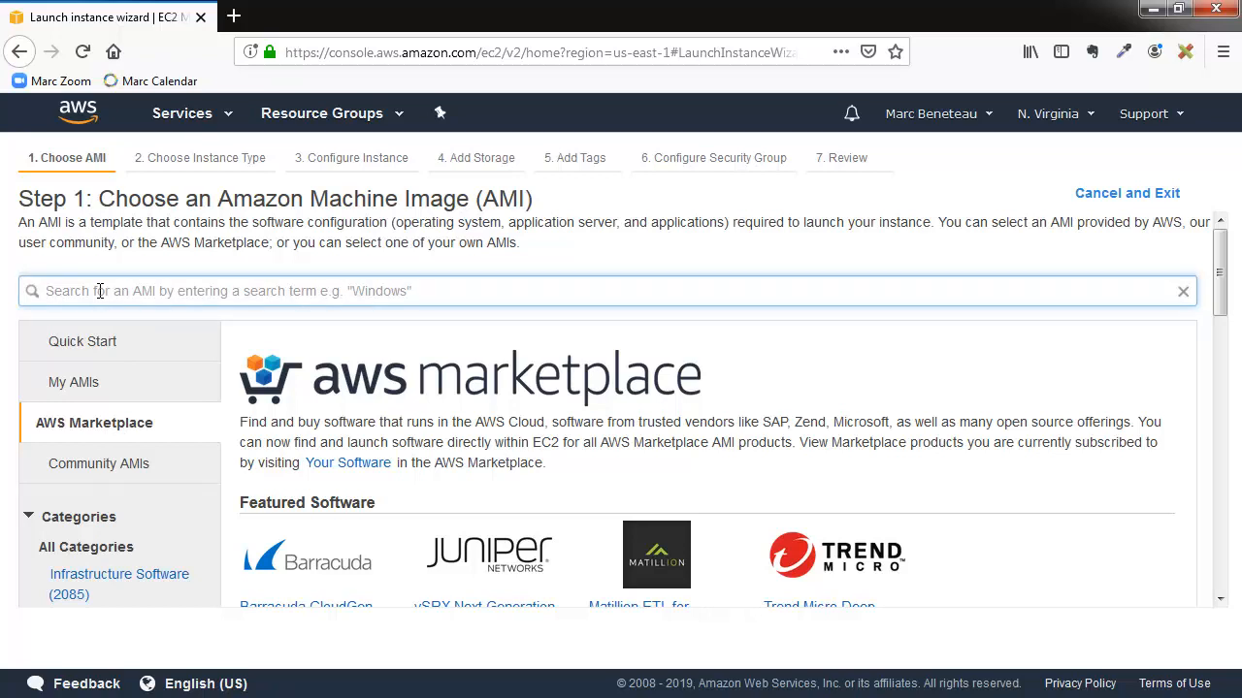
{"action": "type", "text": "bitnami wordpress nginx"}
{"action": "key", "text": "Return"}
- Select the "WordPress with NGINX and SSL Certified by Bitnami and Automattic" image and continue past its pricing details
{"action": "scroll", "coordinate": [595, 476], "scroll_direction": "down", "scroll_amount": 2}
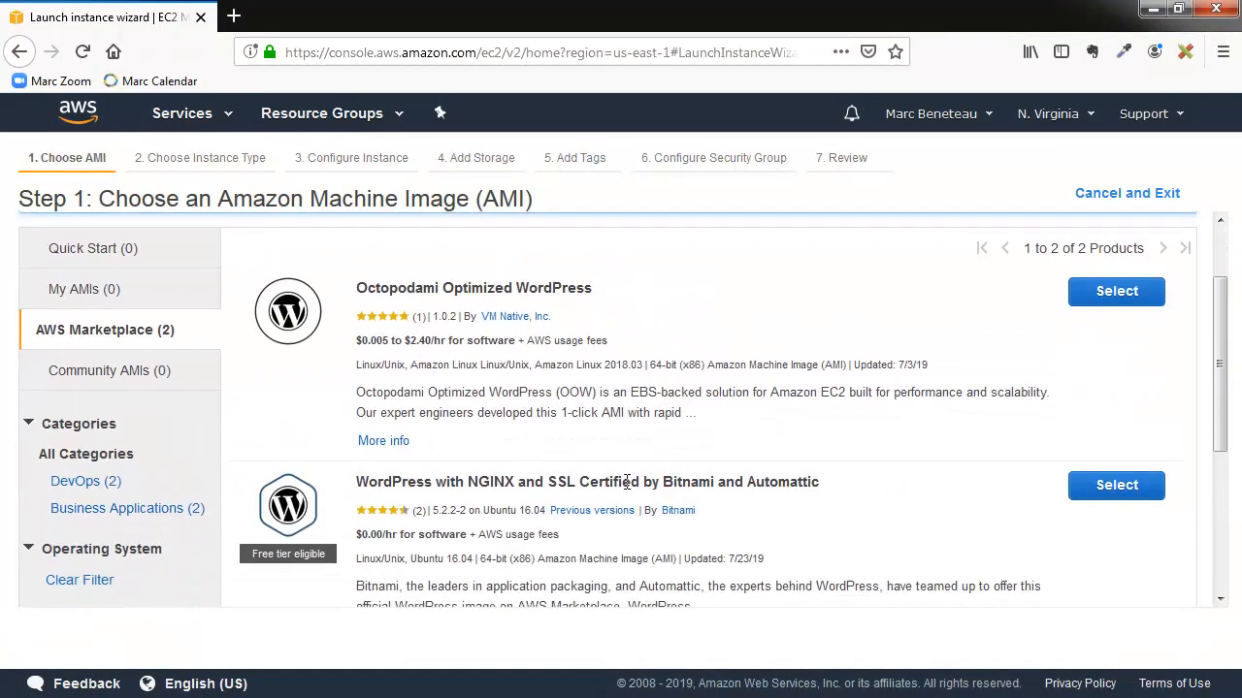
{"action": "left_click", "coordinate": [1117, 486]}
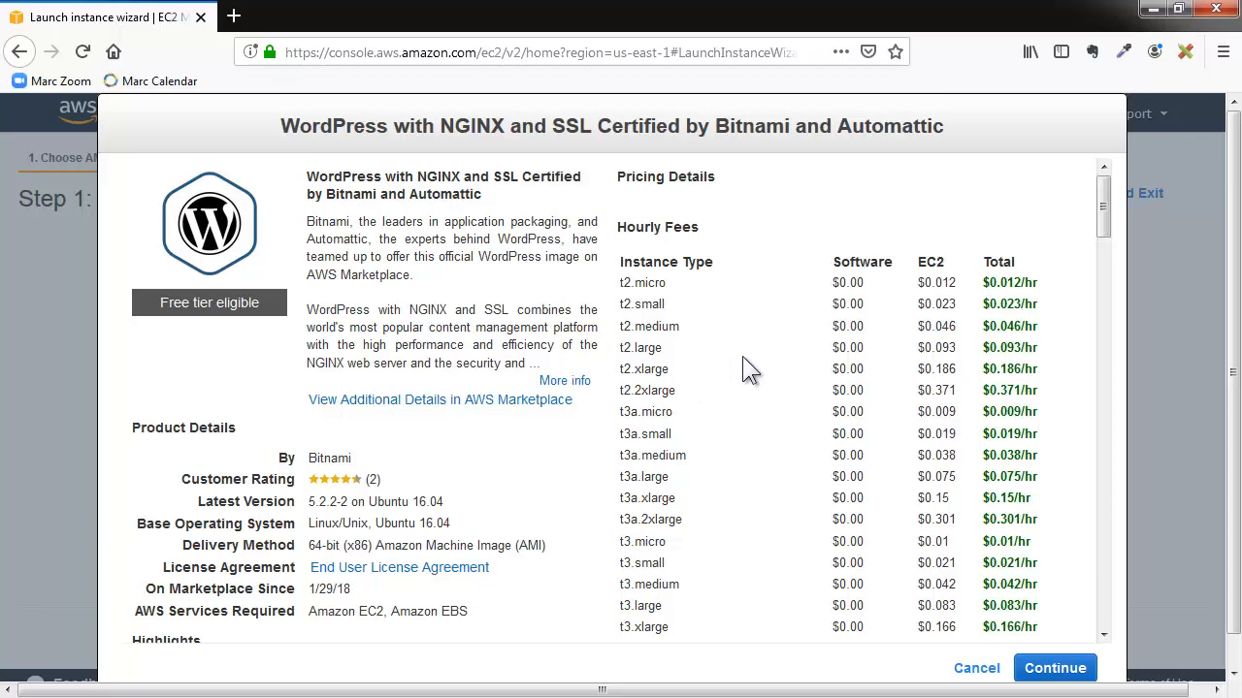
{"action": "left_click", "coordinate": [1053, 669]}
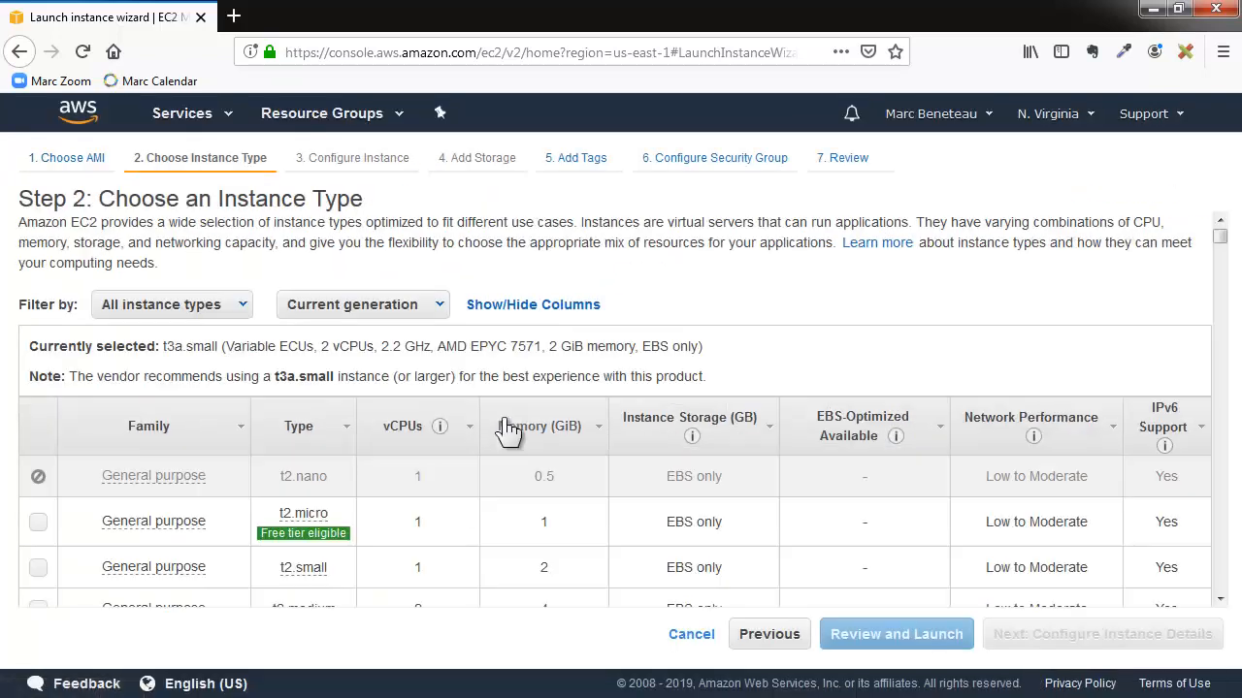
- Choose the free-tier t2.micro instance type and proceed through the review to launch
{"action": "left_click", "coordinate": [37, 523]}
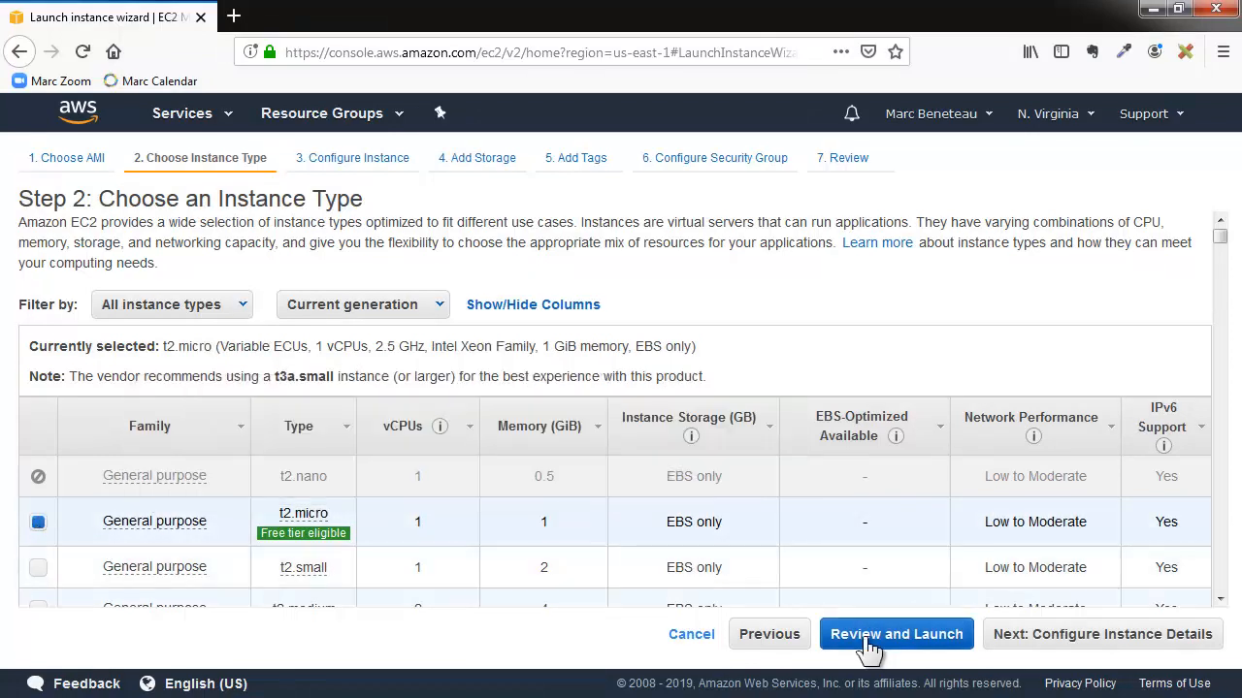
{"action": "left_click", "coordinate": [866, 640]}
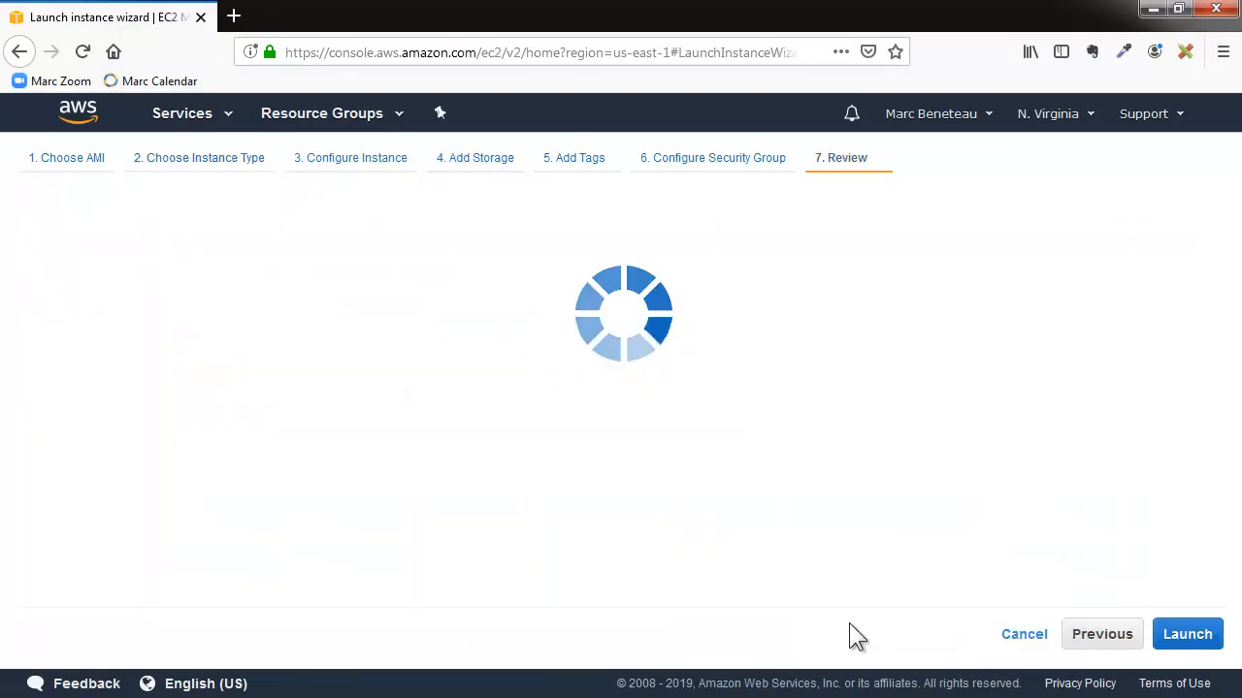
{"action": "left_click", "coordinate": [1184, 640]}
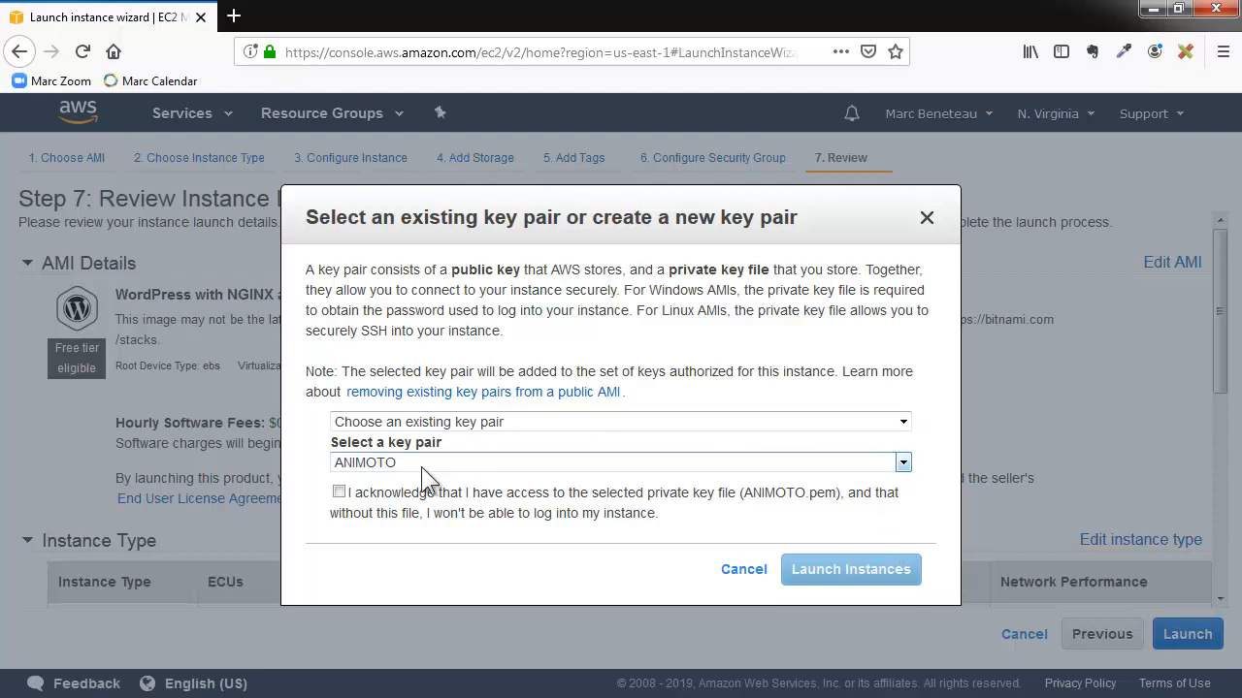
- Create a new key pair named marctest, save its private key file, and launch the instance
{"action": "left_click", "coordinate": [423, 424]}
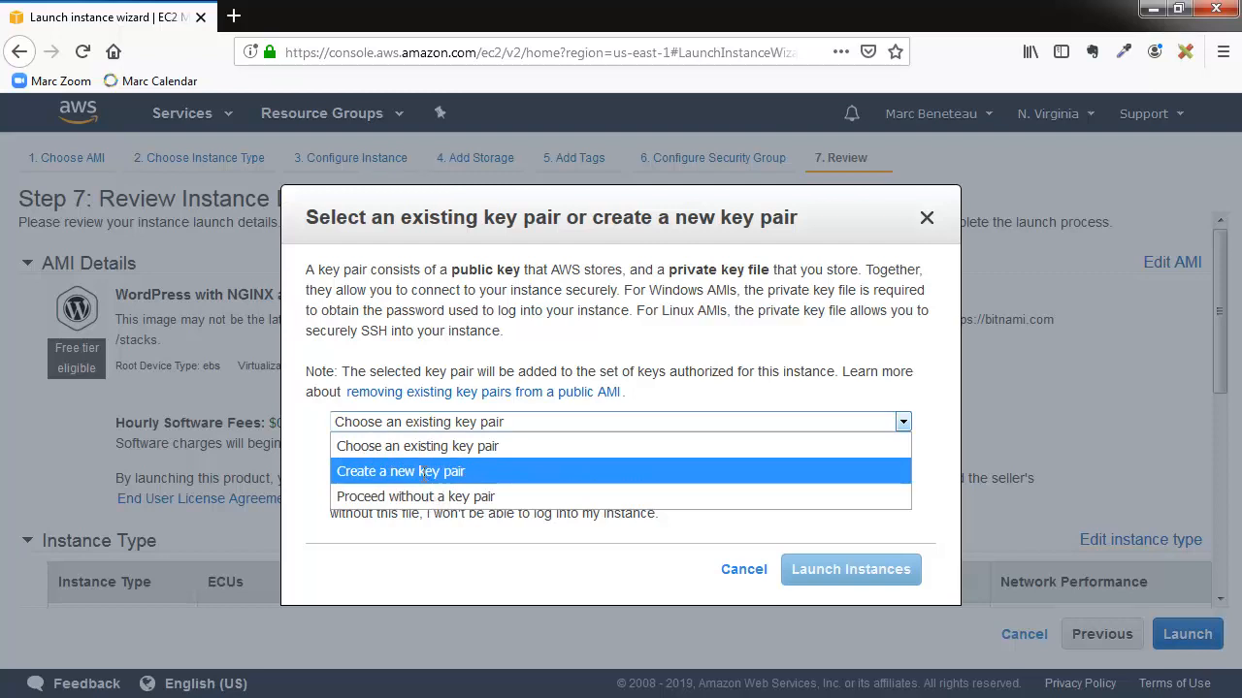
{"action": "left_click", "coordinate": [422, 473]}
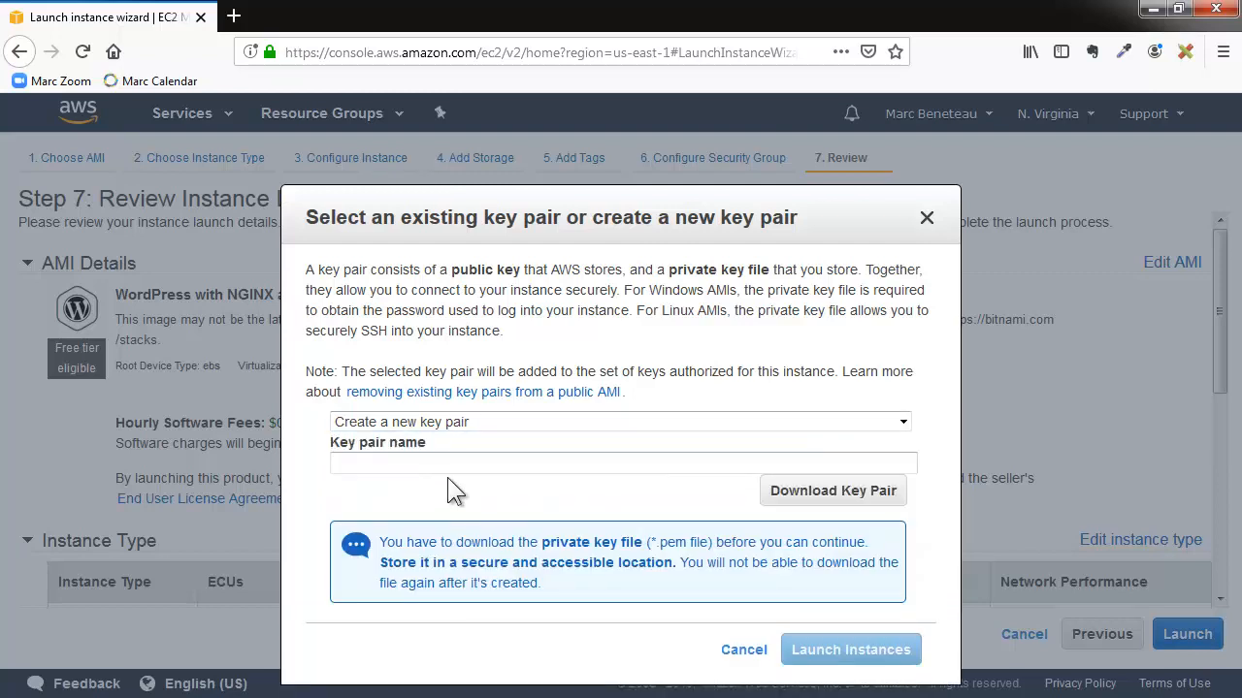
{"action": "type", "text": "marctest"}
{"action": "left_click", "coordinate": [782, 492]}
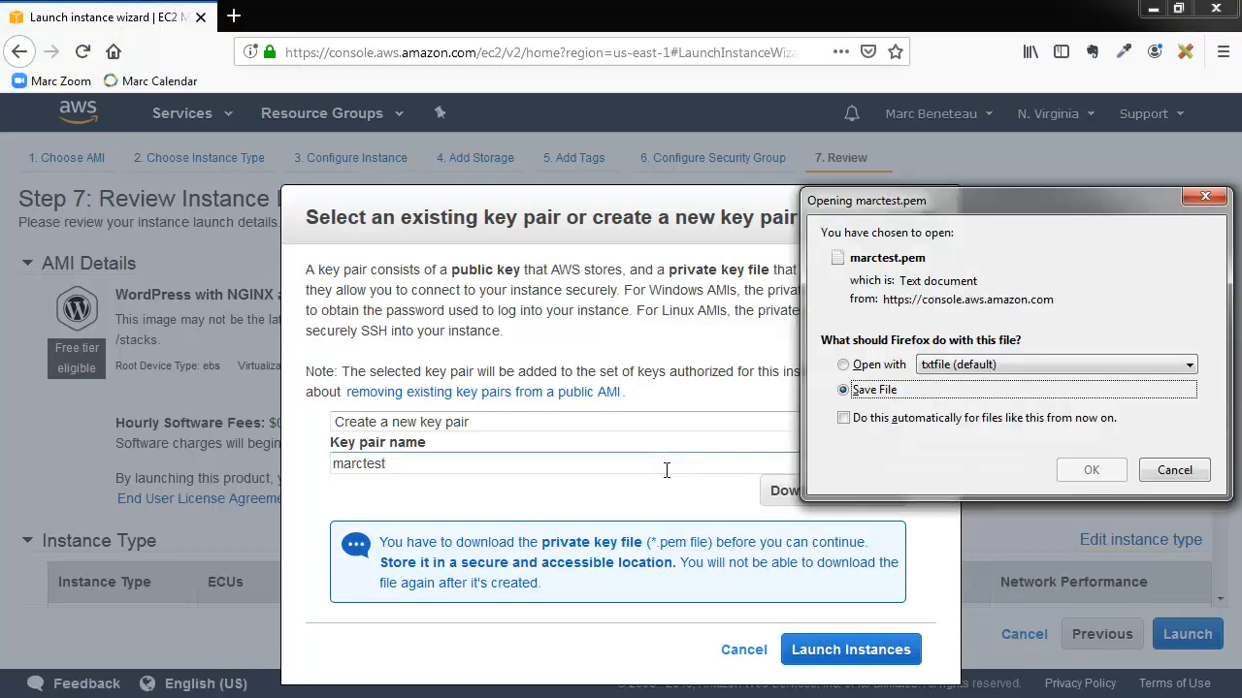
{"action": "left_click", "coordinate": [1090, 470]}
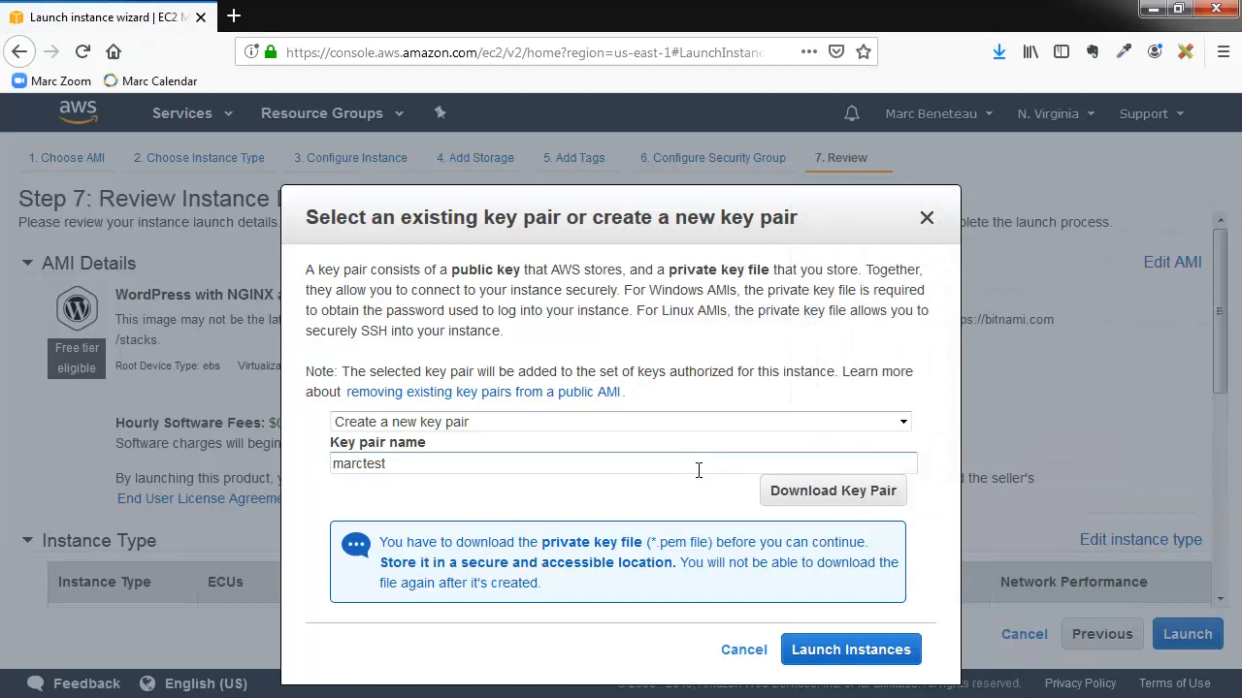
{"action": "left_click", "coordinate": [844, 658]}
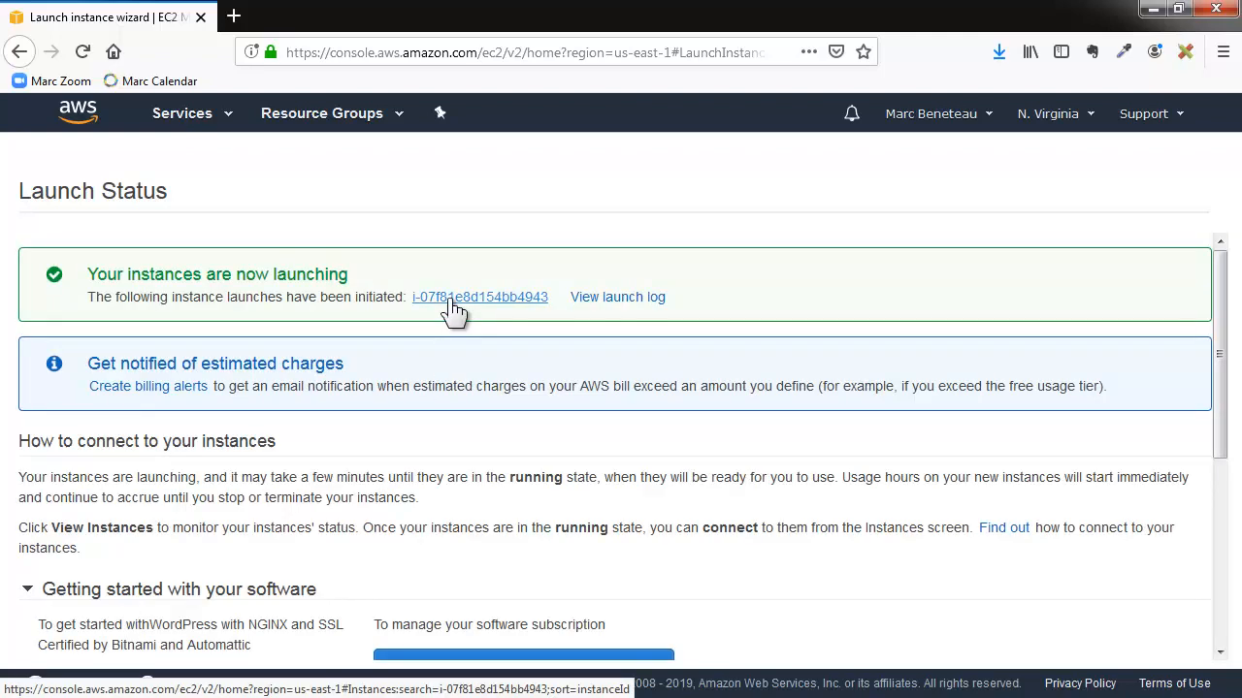
- Open the newly launched instance's entry and copy its IPv4 public IP address
{"action": "left_click", "coordinate": [452, 299]}
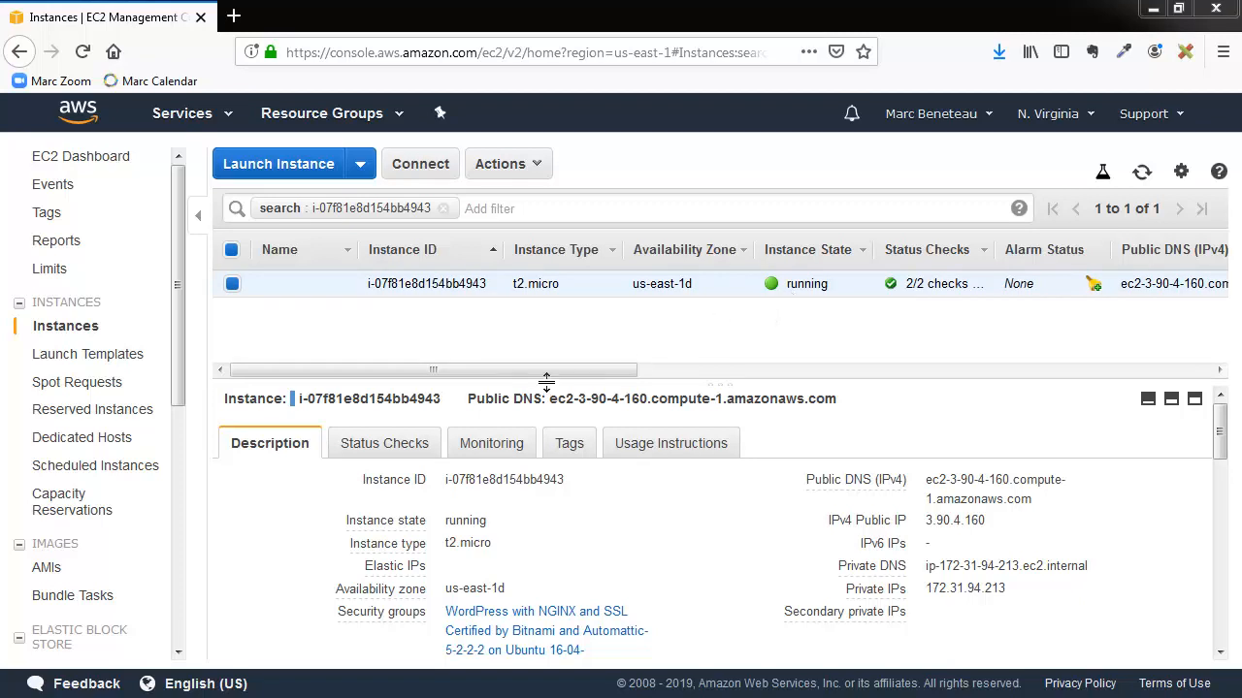
{"action": "left_click_drag", "start_coordinate": [546, 368], "coordinate": [845, 334]}
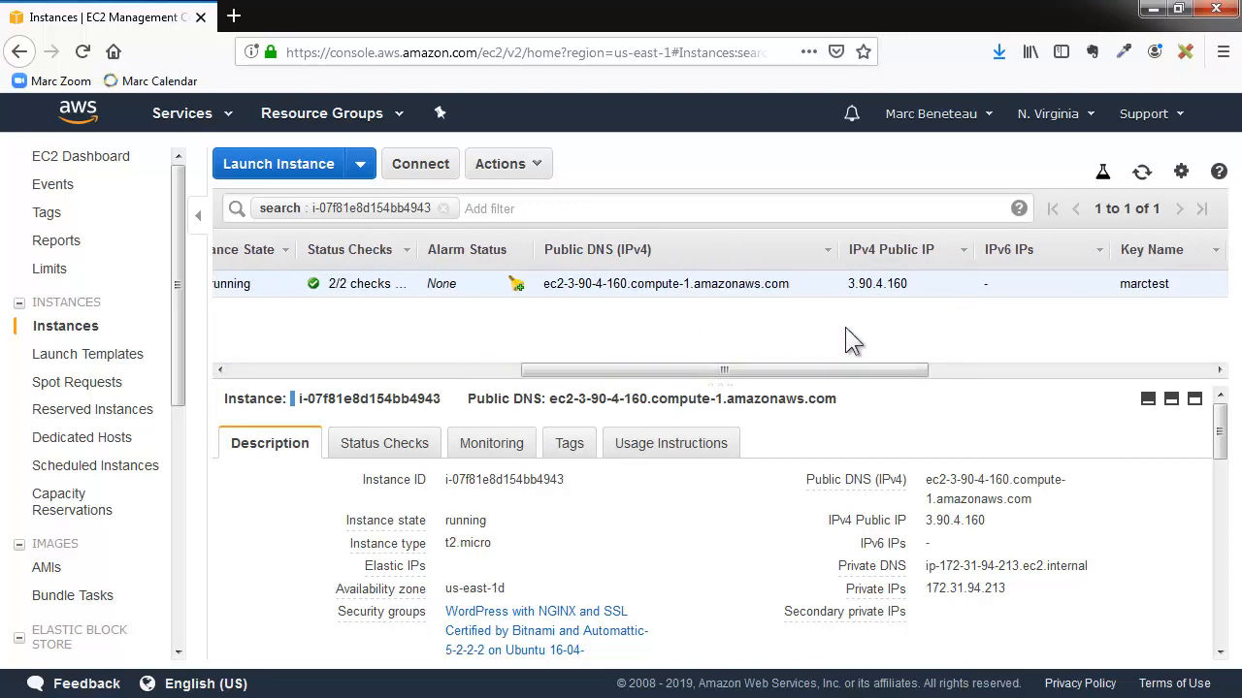
{"action": "double_click", "coordinate": [879, 283]}
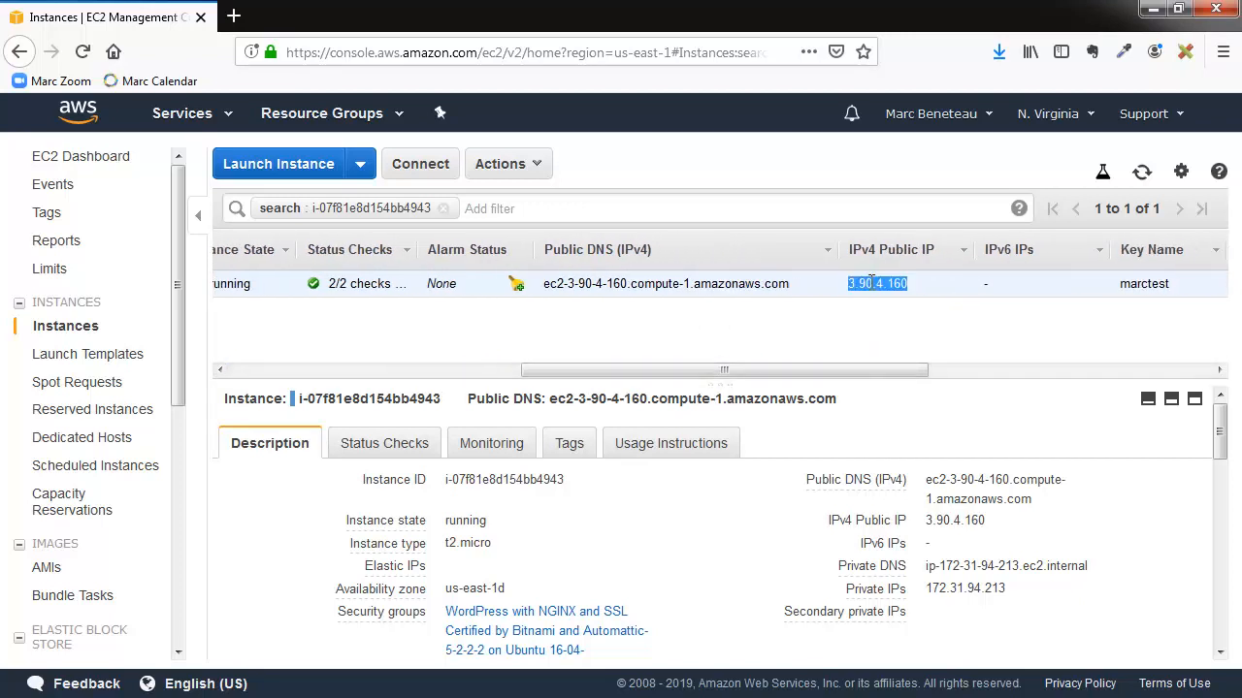
{"action": "right_click", "coordinate": [874, 280]}
{"action": "left_click", "coordinate": [859, 294]}
{"action": "double_click", "coordinate": [863, 283]}
- Load the WordPress site in a new browser tab using the copied public IP address
{"action": "left_click", "coordinate": [233, 15]}
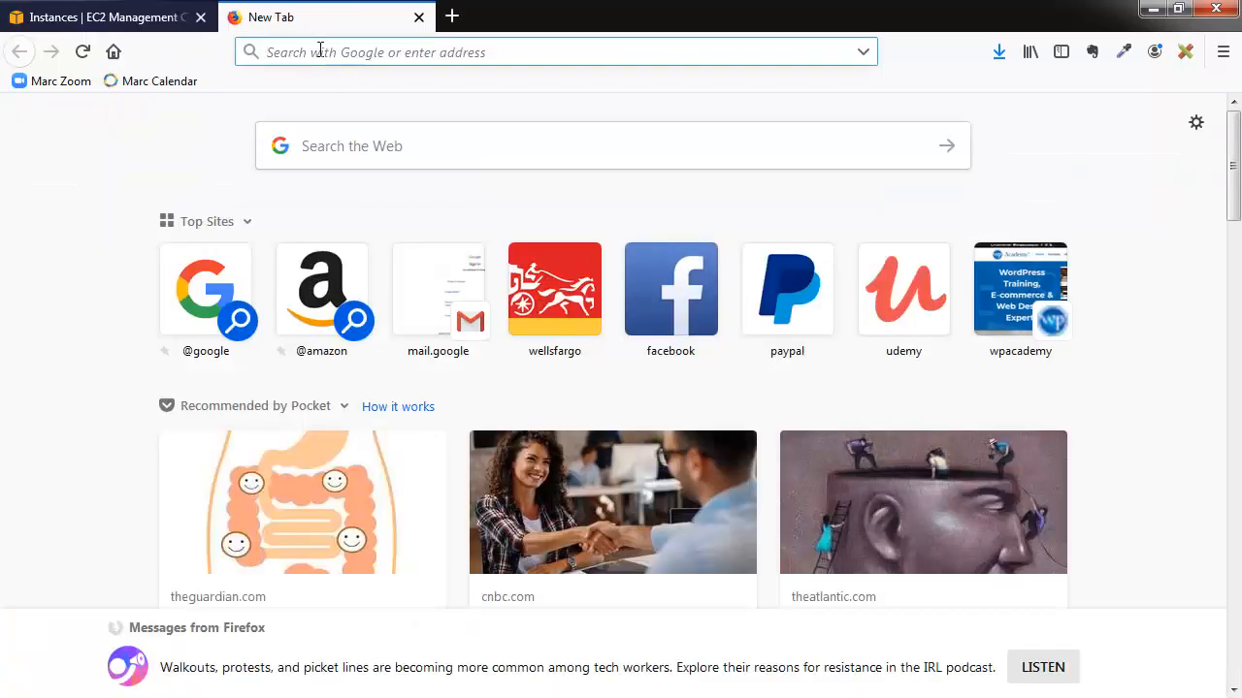
{"action": "key", "text": "ctrl+v"}
{"action": "key", "text": "Return"}
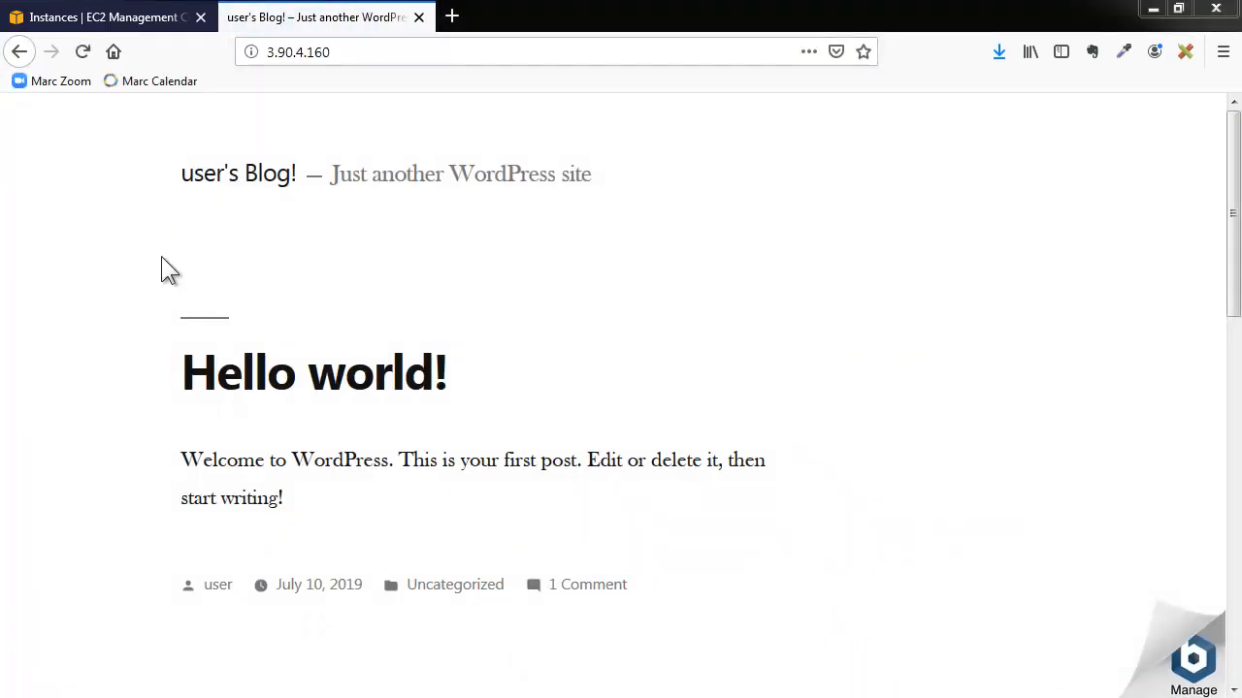
- Open the system log of the instance in the EC2 console and locate the Bitnami application password line
{"action": "left_click", "coordinate": [111, 24]}
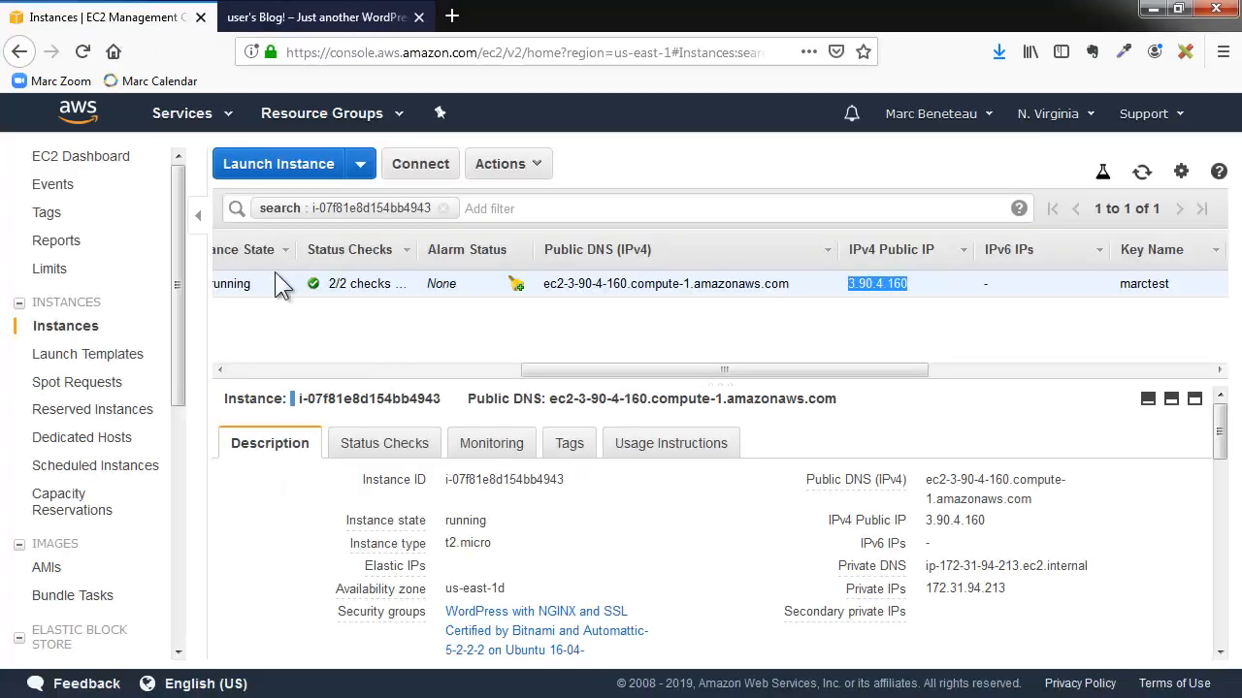
{"action": "right_click", "coordinate": [376, 283]}
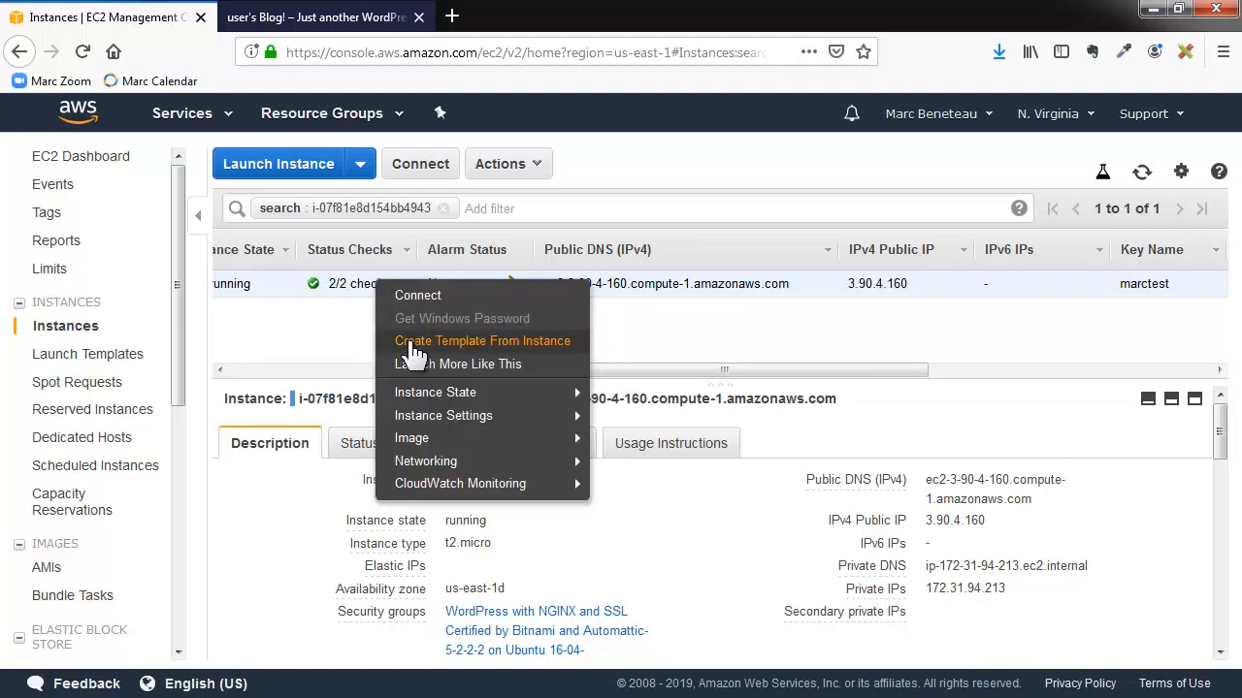
{"action": "mouse_move", "coordinate": [430, 419]}
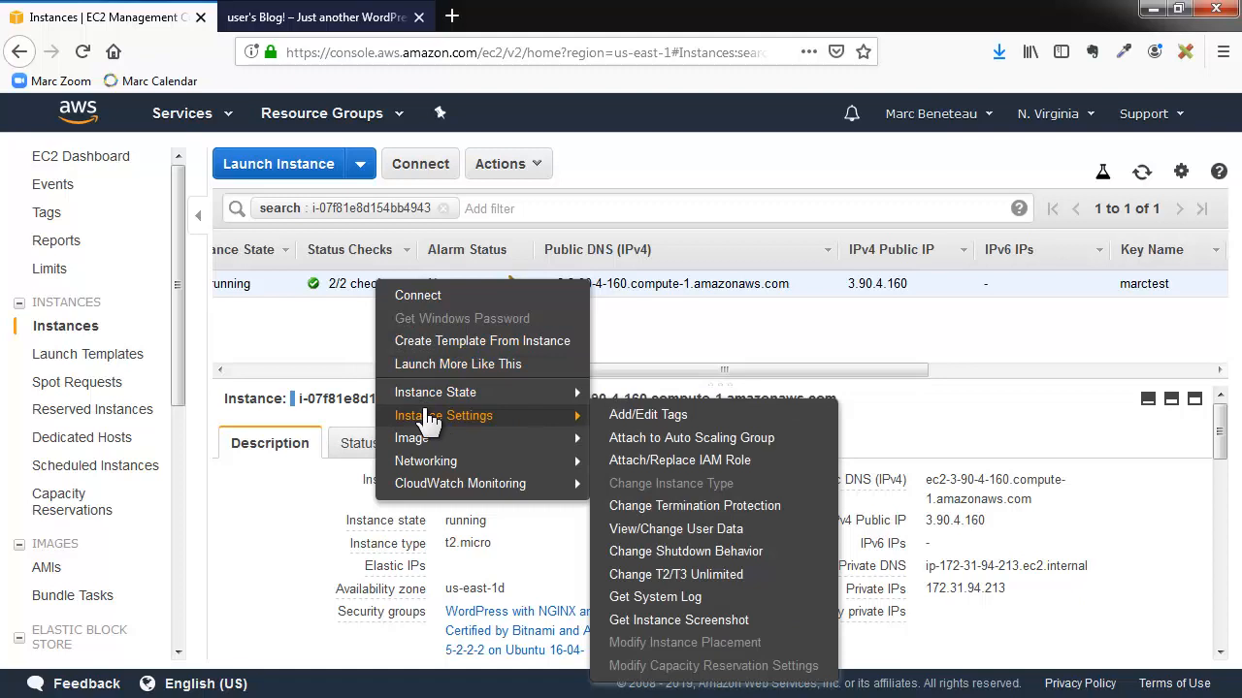
{"action": "left_click", "coordinate": [685, 600]}
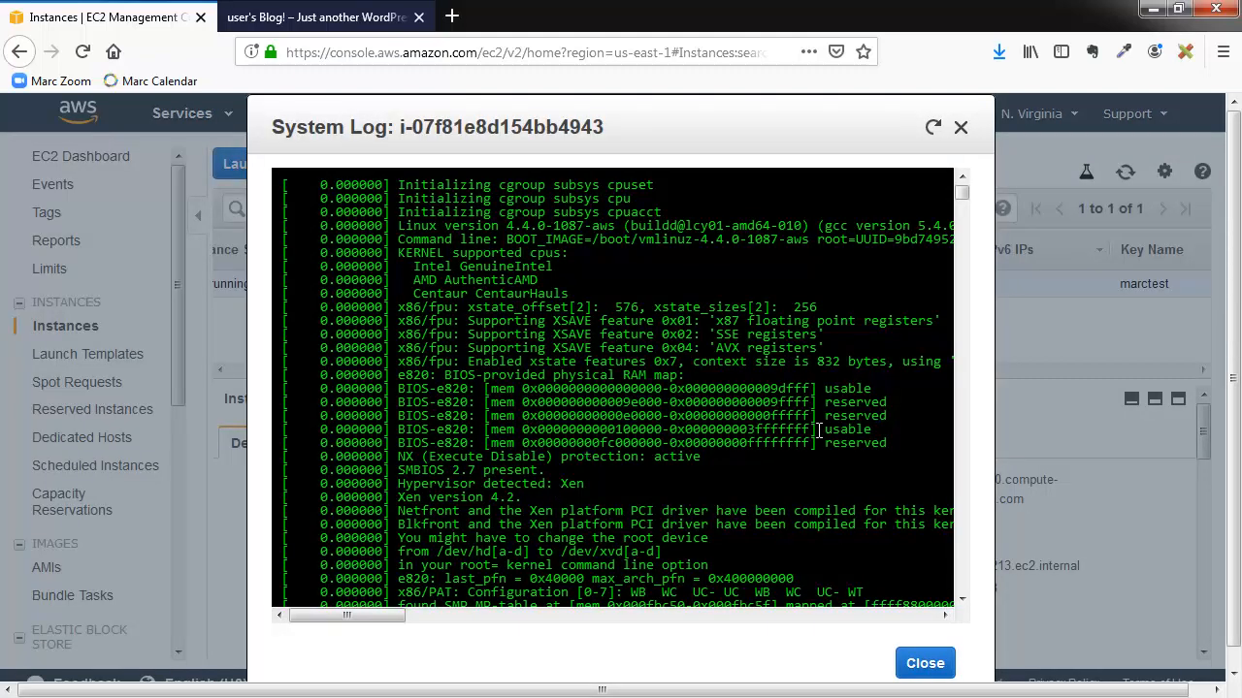
{"action": "left_click_drag", "start_coordinate": [956, 200], "coordinate": [955, 587]}
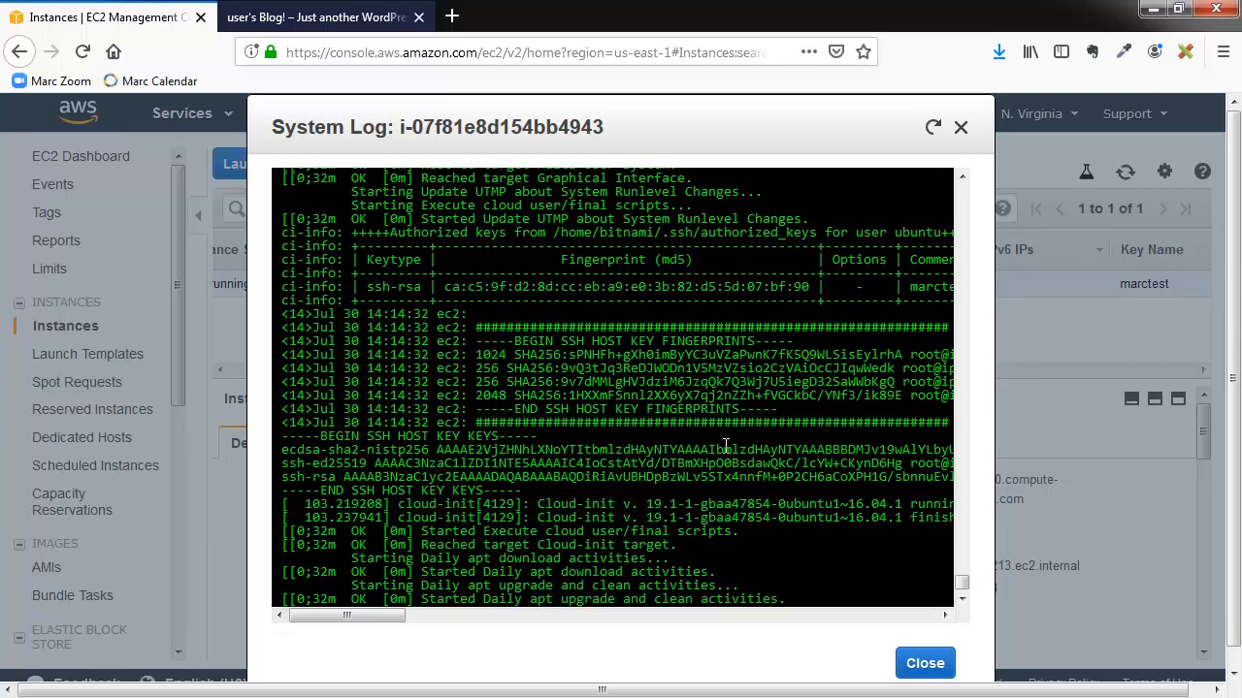
{"action": "scroll", "coordinate": [718, 447], "scroll_direction": "up", "scroll_amount": 15}
{"action": "scroll", "coordinate": [701, 444], "scroll_direction": "up", "scroll_amount": 6}
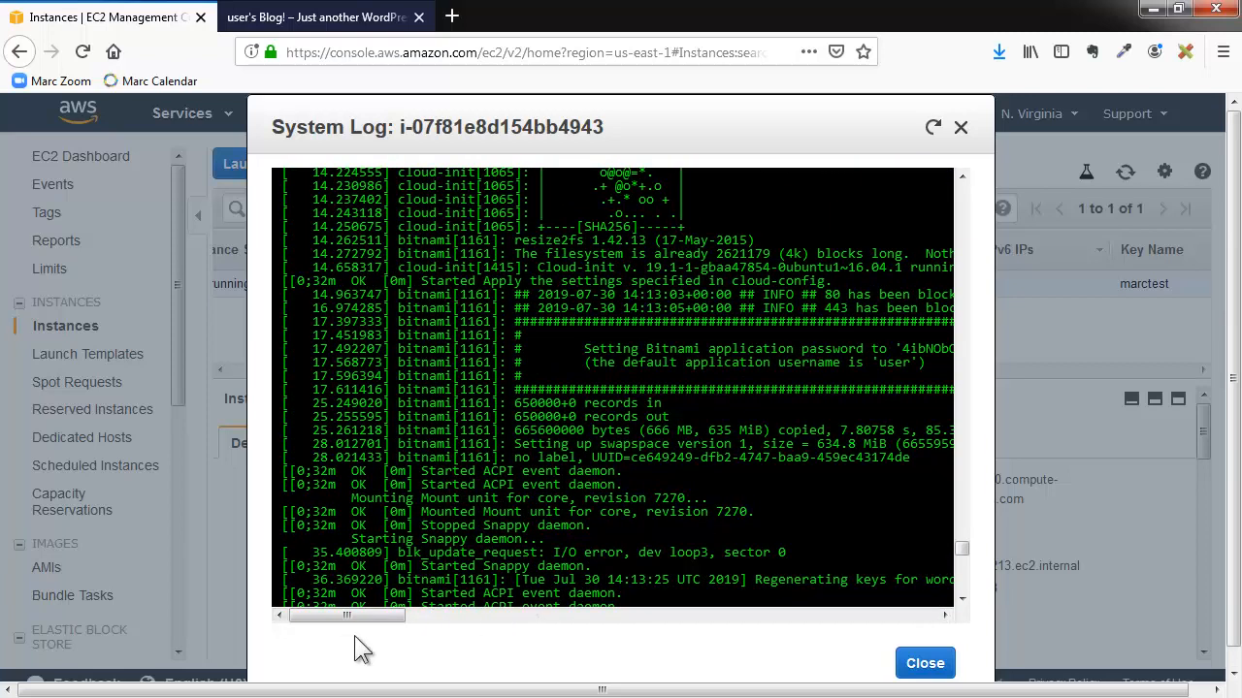
{"action": "left_click_drag", "start_coordinate": [361, 614], "coordinate": [385, 615]}
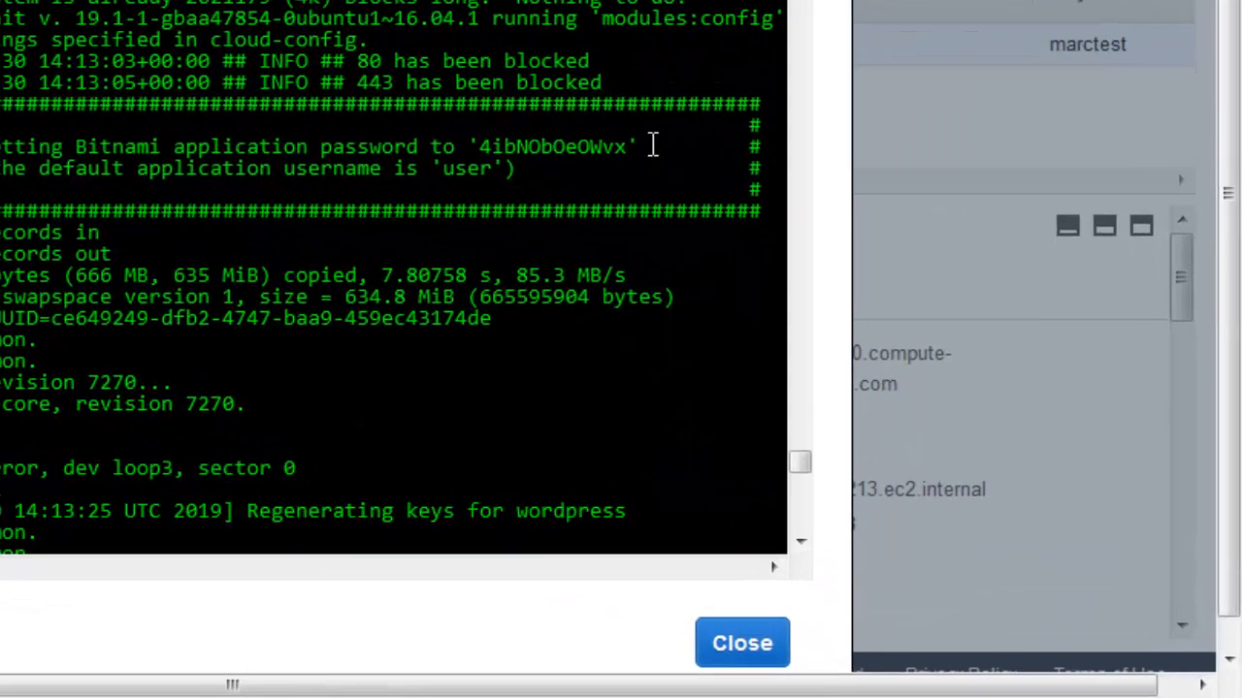
- Copy the Bitnami application password from the system log
{"action": "double_click", "coordinate": [555, 152]}
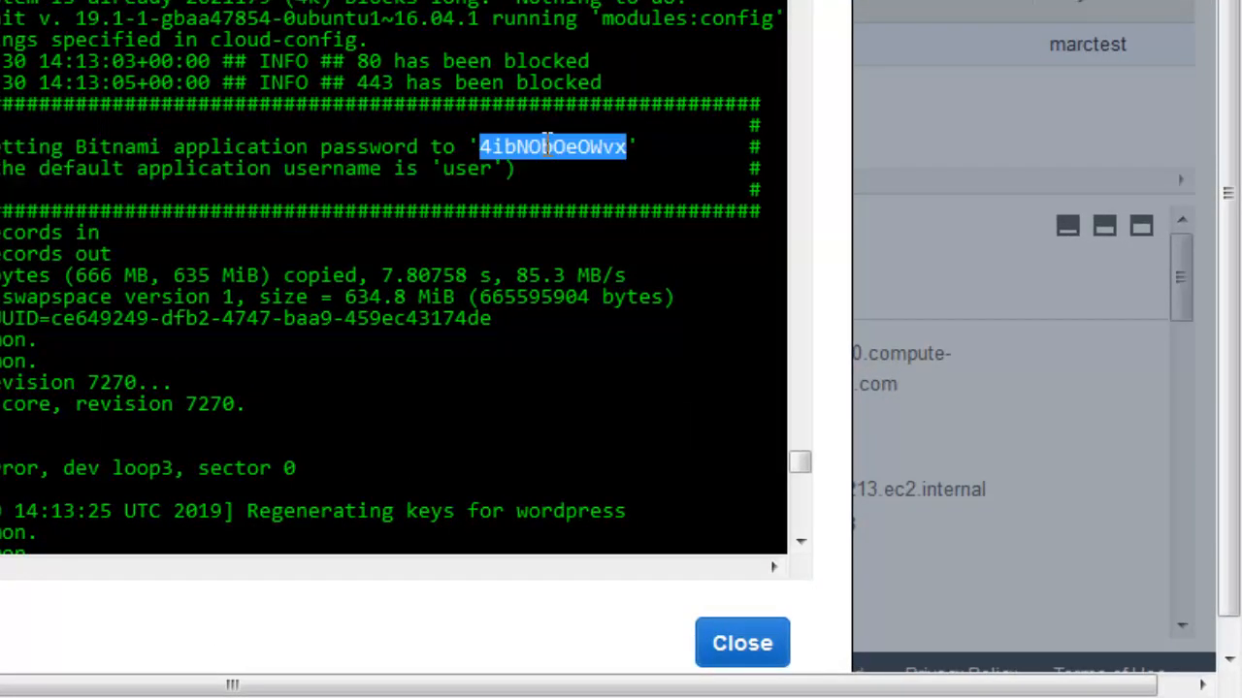
{"action": "right_click", "coordinate": [567, 158]}
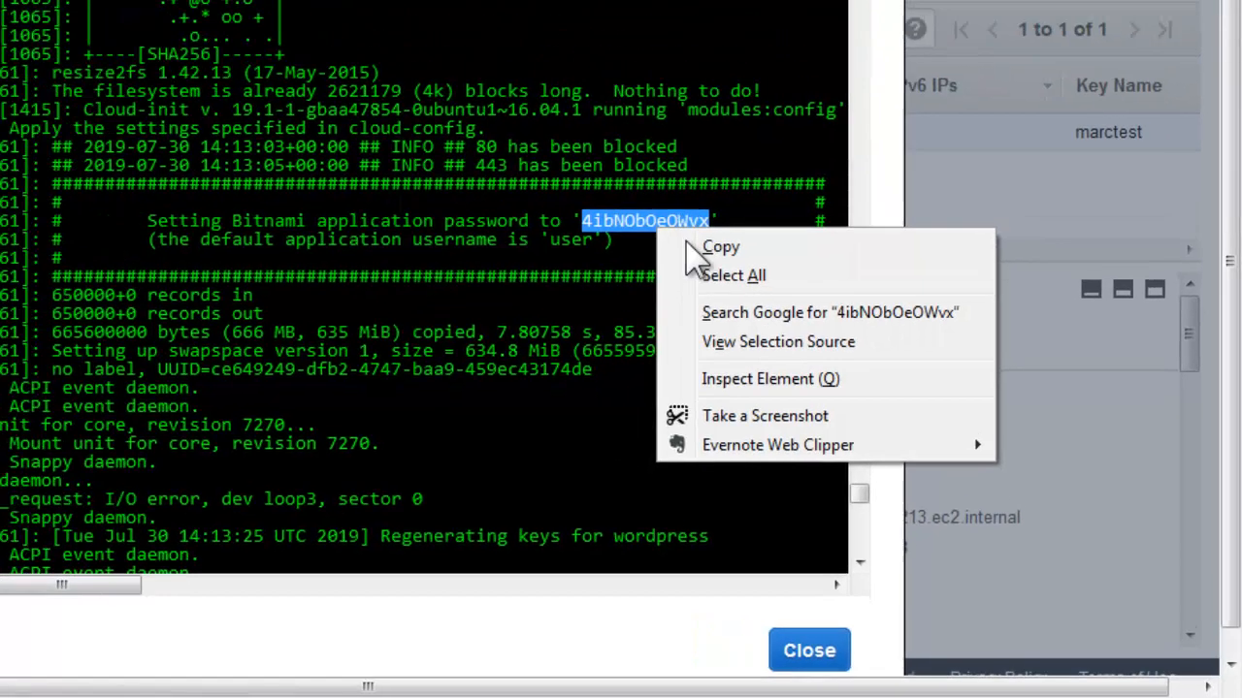
{"action": "left_click", "coordinate": [713, 248]}
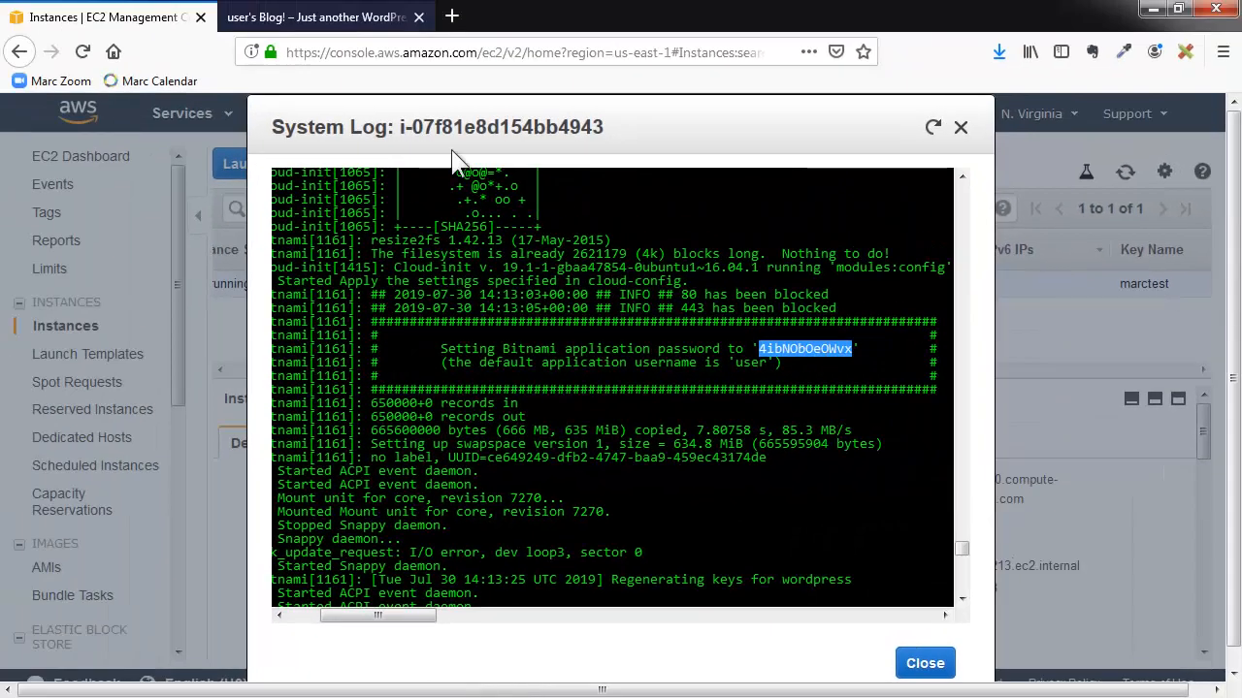
- Return to the blog's browser tab and open the WordPress login page at 3.90.4.160/wp-admin
{"action": "left_click", "coordinate": [262, 26]}
{"action": "double_click", "coordinate": [337, 51]}
{"action": "left_click", "coordinate": [338, 52]}
{"action": "left_click", "coordinate": [335, 51]}
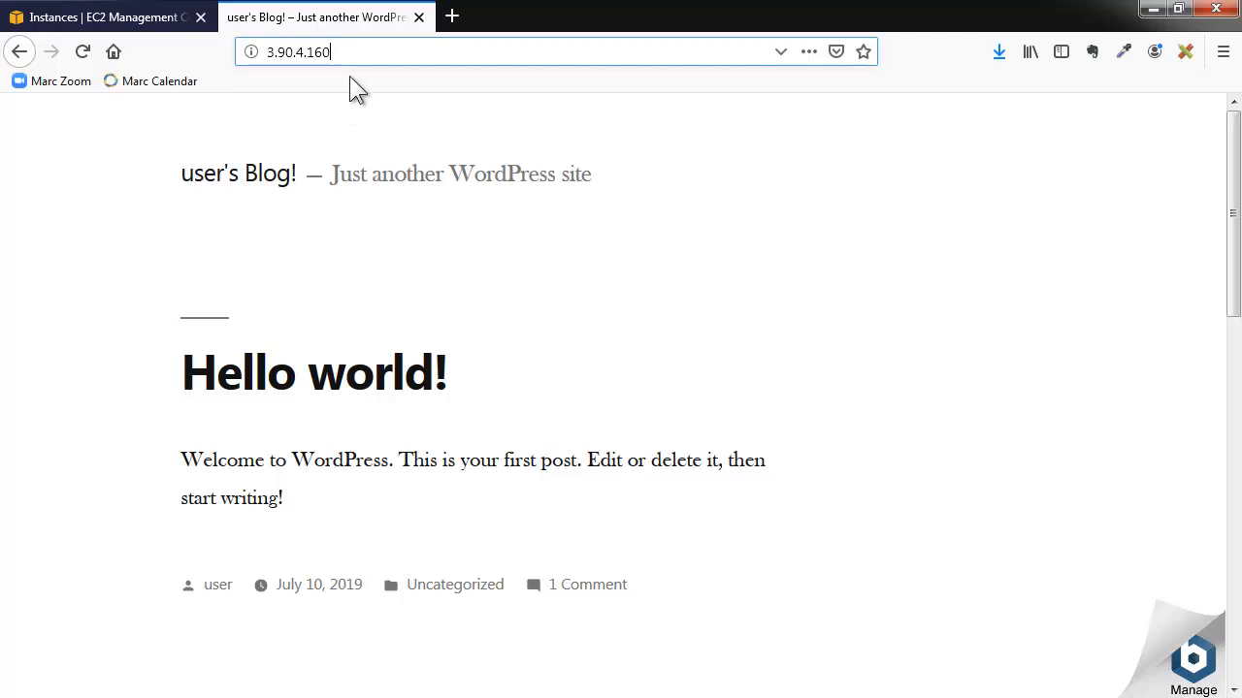
{"action": "type", "text": "/"}
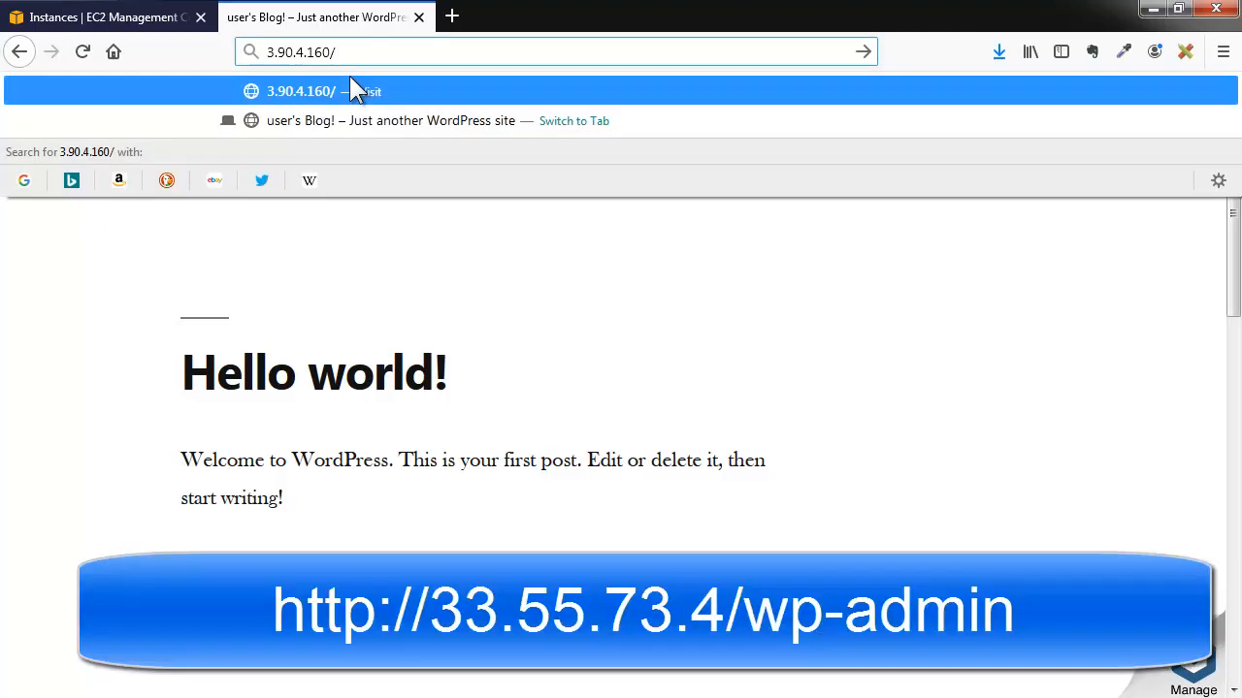
{"action": "type", "text": "wp-admin"}
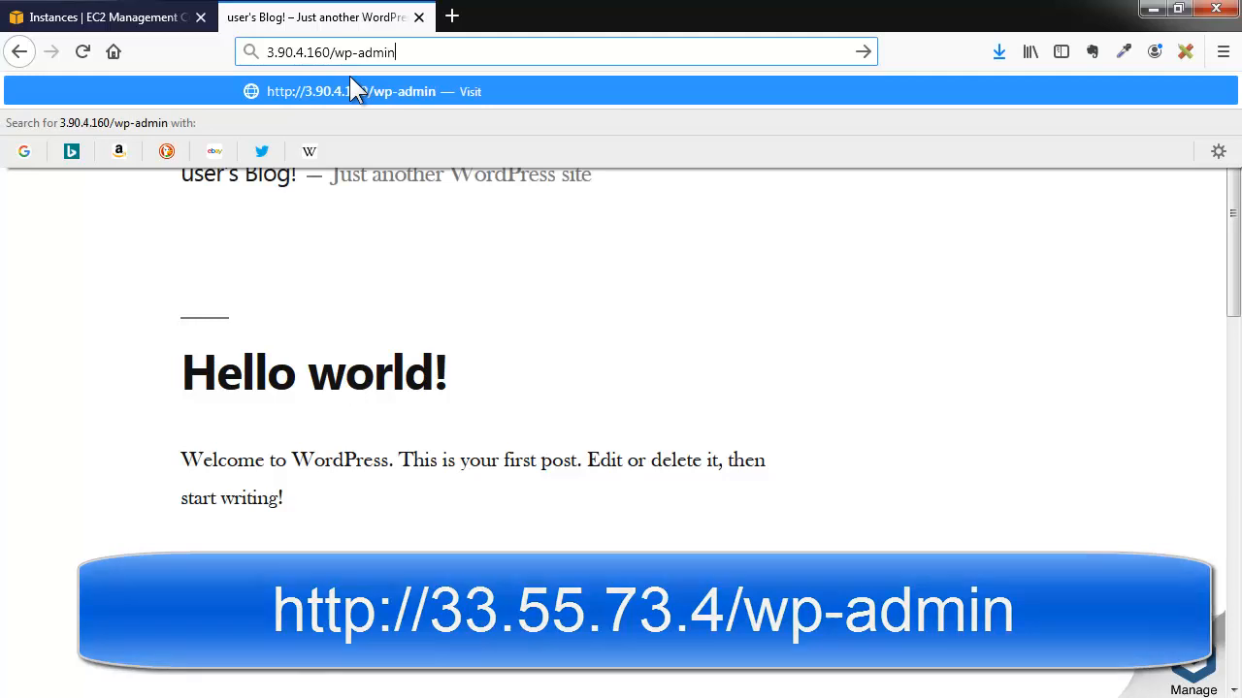
{"action": "key", "text": "Return"}
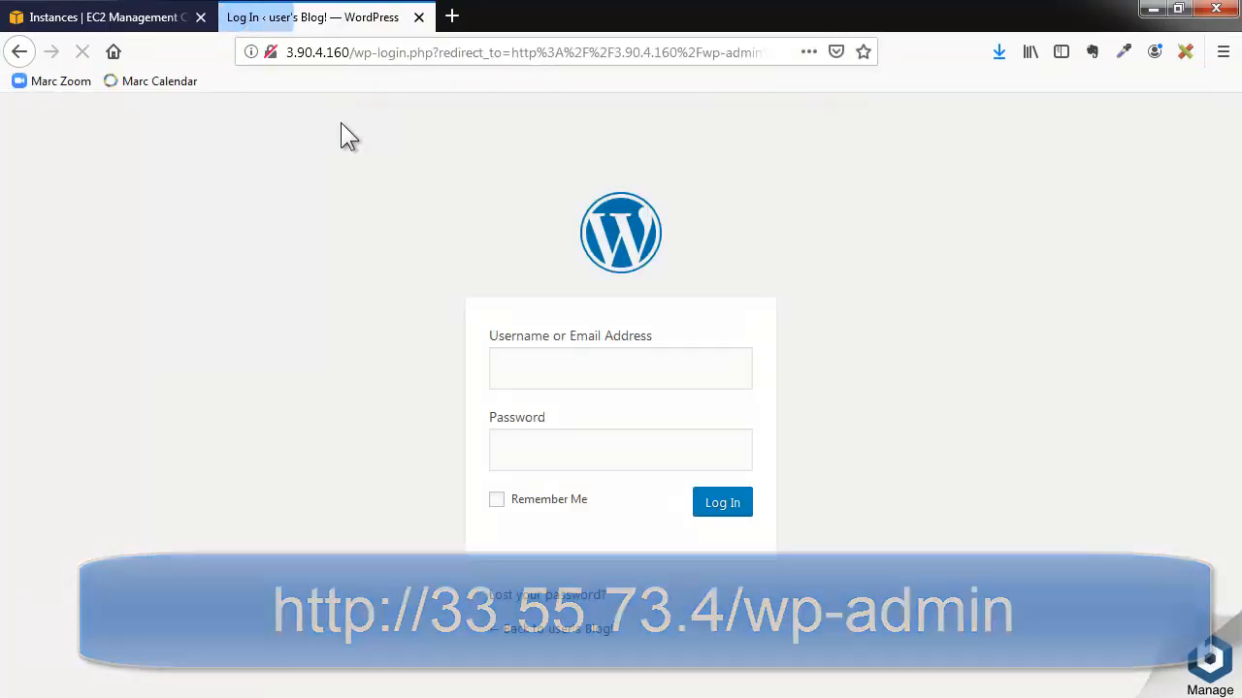
- Log in to WordPress with the username "user" and the copied application password, saving the login in the browser
{"action": "type", "text": "user"}
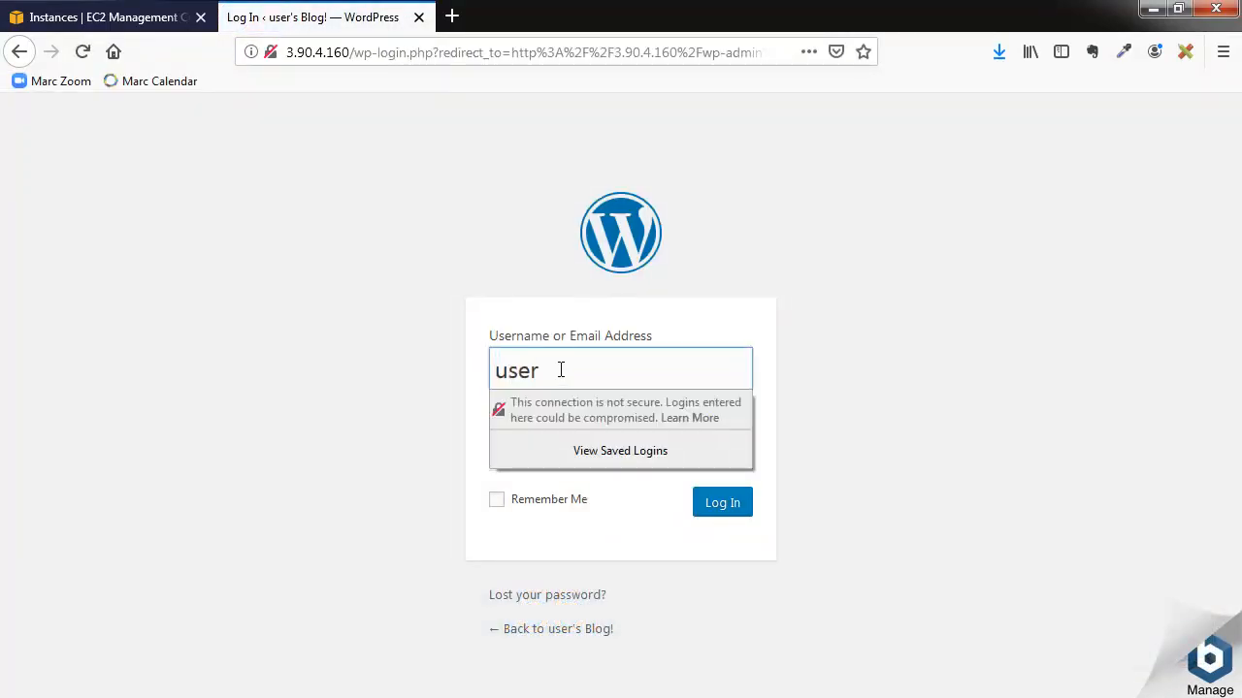
{"action": "left_click", "coordinate": [421, 394]}
{"action": "left_click", "coordinate": [557, 452]}
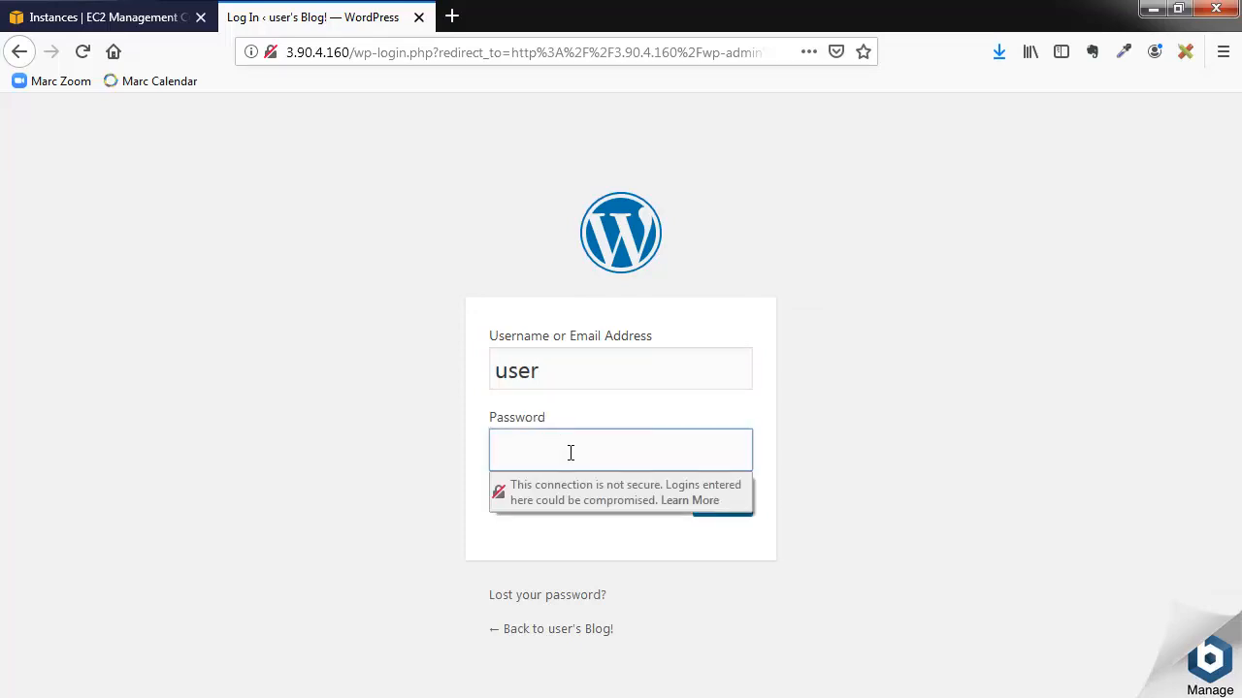
{"action": "key", "text": "ctrl+v"}
{"action": "left_click", "coordinate": [397, 490]}
{"action": "left_click", "coordinate": [722, 515]}
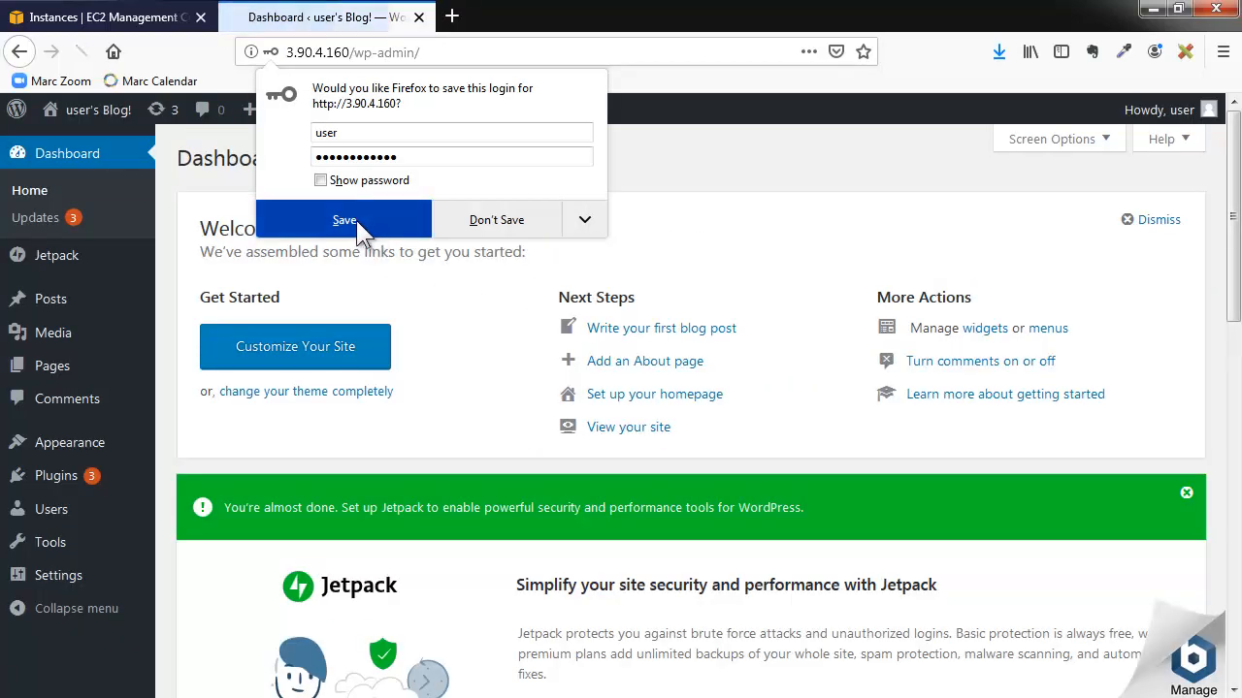
{"action": "left_click", "coordinate": [346, 221]}
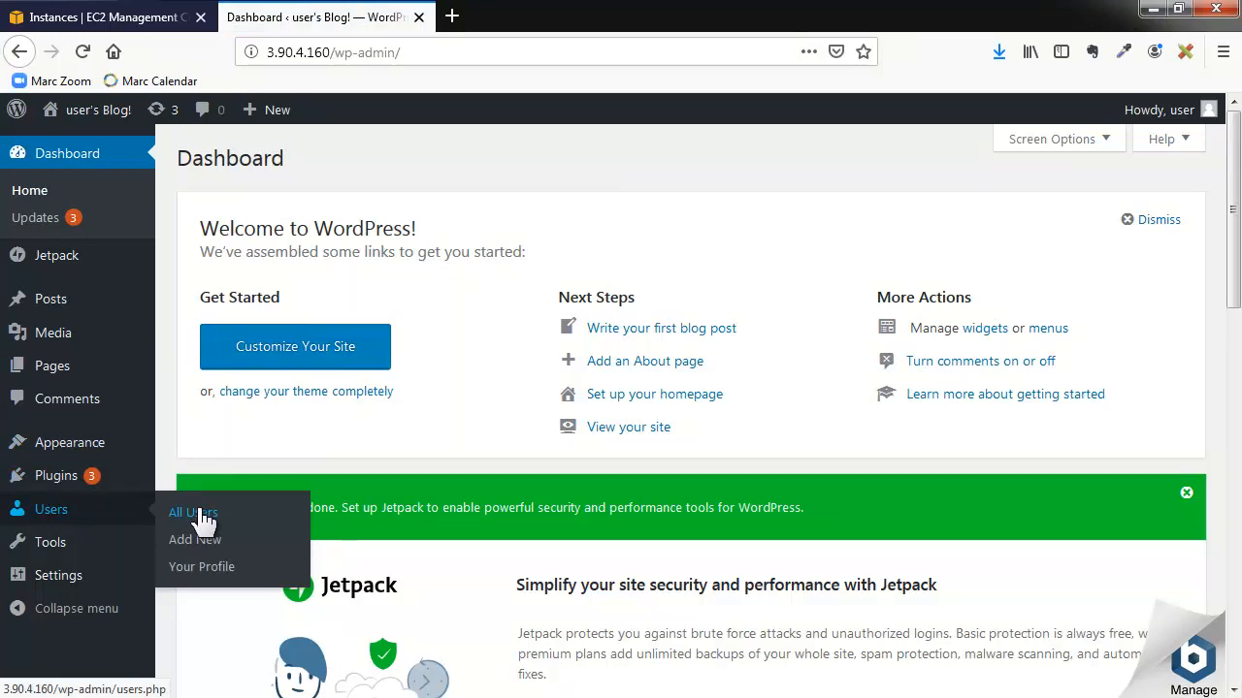
- View the list of all WordPress users and visit the blog's front page
{"action": "left_click", "coordinate": [200, 516]}
{"action": "mouse_move", "coordinate": [286, 313]}
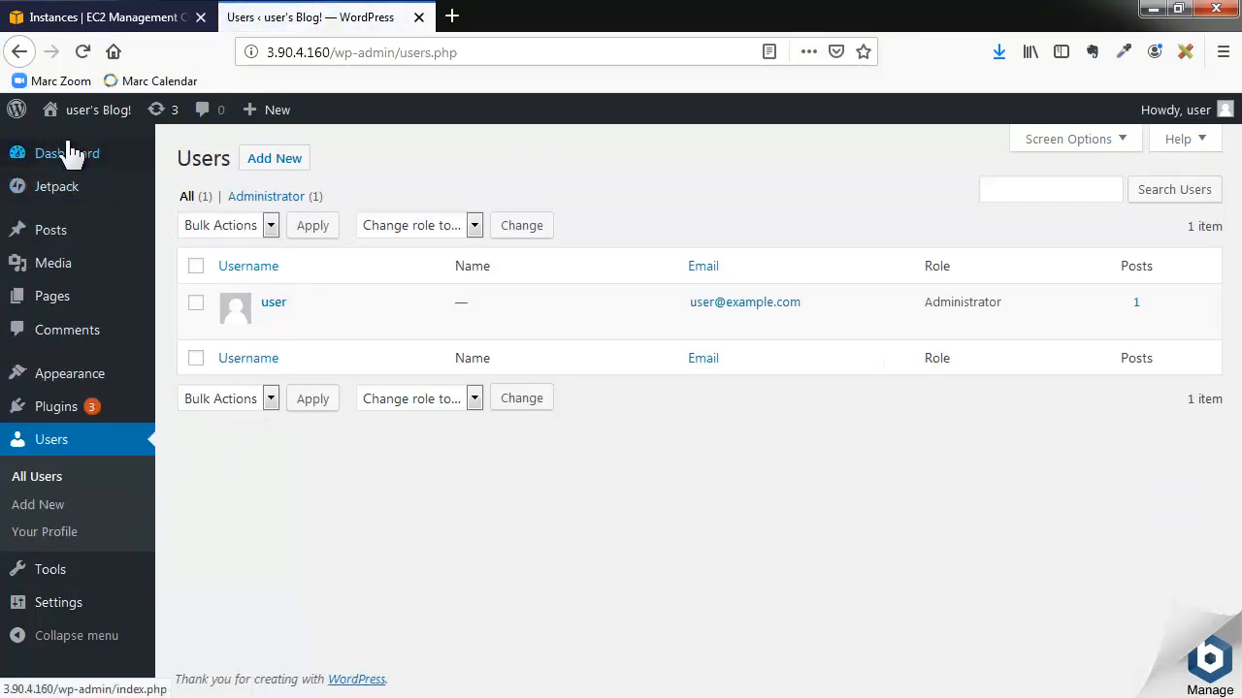
{"action": "mouse_move", "coordinate": [85, 114]}
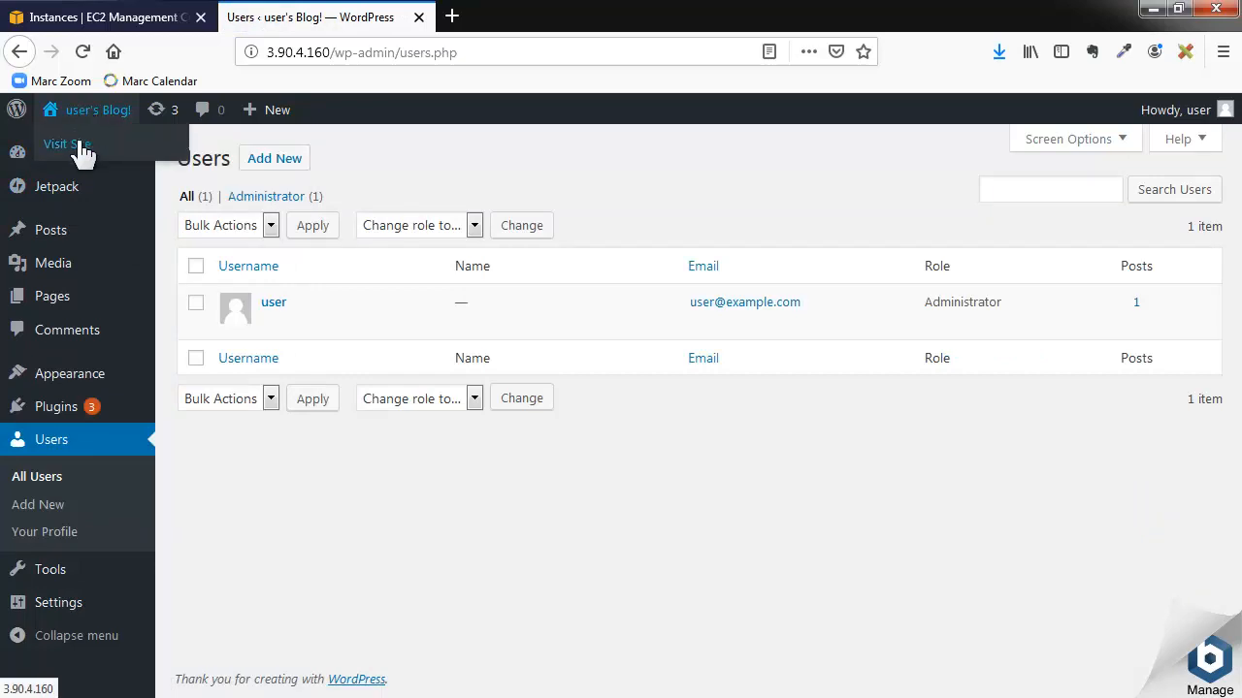
{"action": "left_click", "coordinate": [81, 145]}
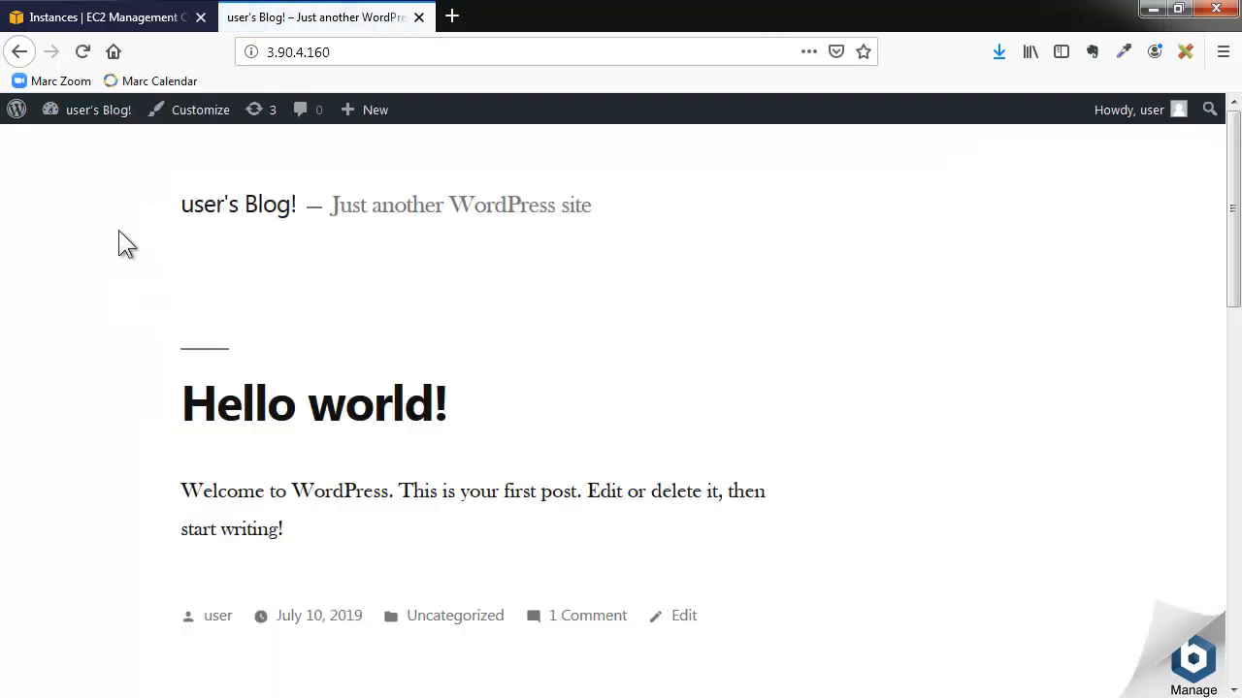